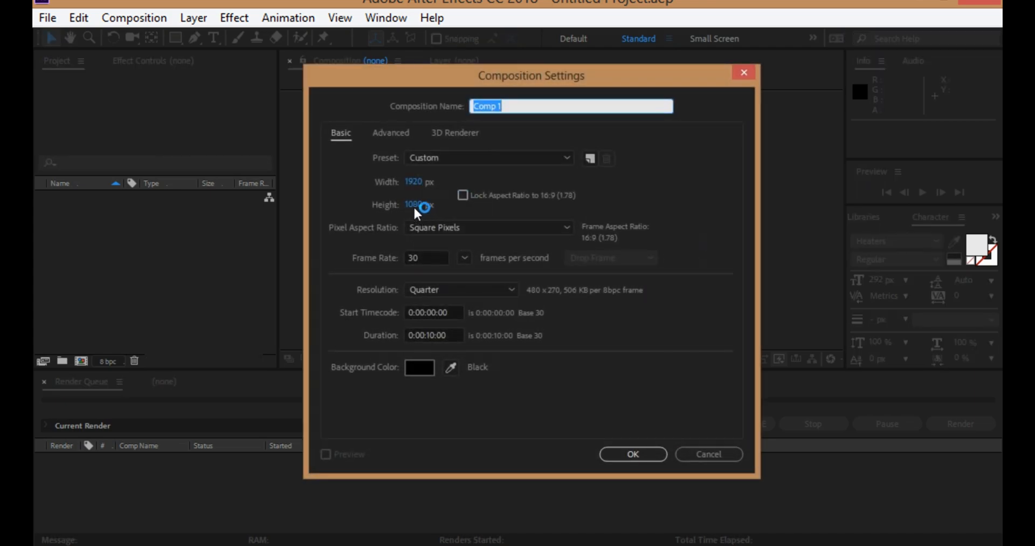
Step: Set the new composition's duration to 0:00:05:00 and create the composition
{"action": "left_click", "coordinate": [462, 264]}
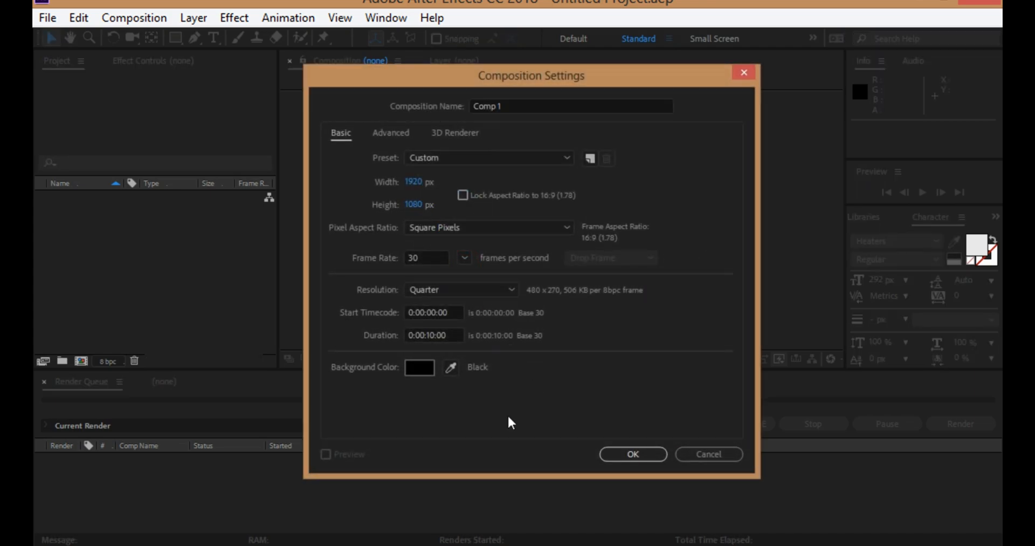
{"action": "left_click", "coordinate": [432, 337]}
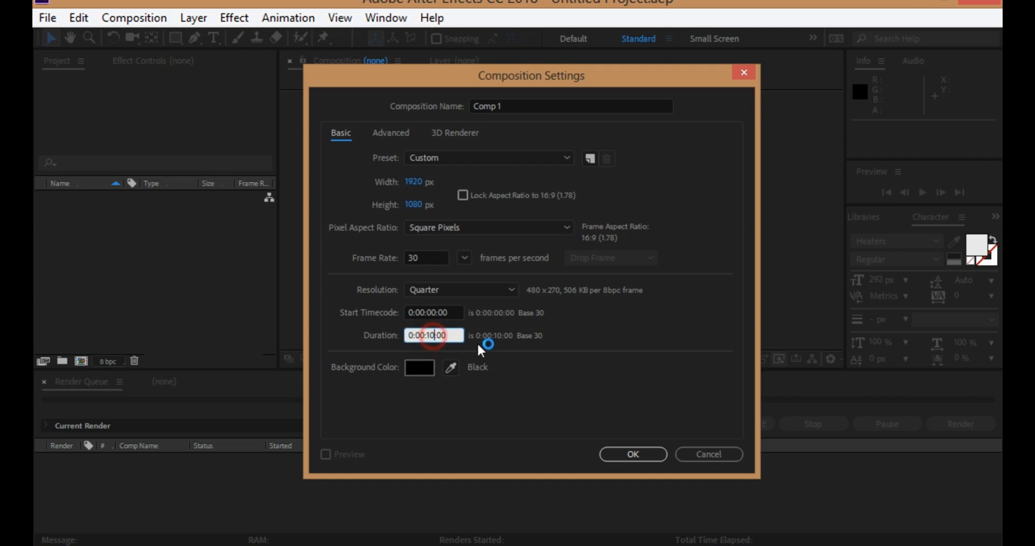
{"action": "key", "text": "BackSpace"}
{"action": "key", "text": "BackSpace"}
{"action": "type", "text": "05"}
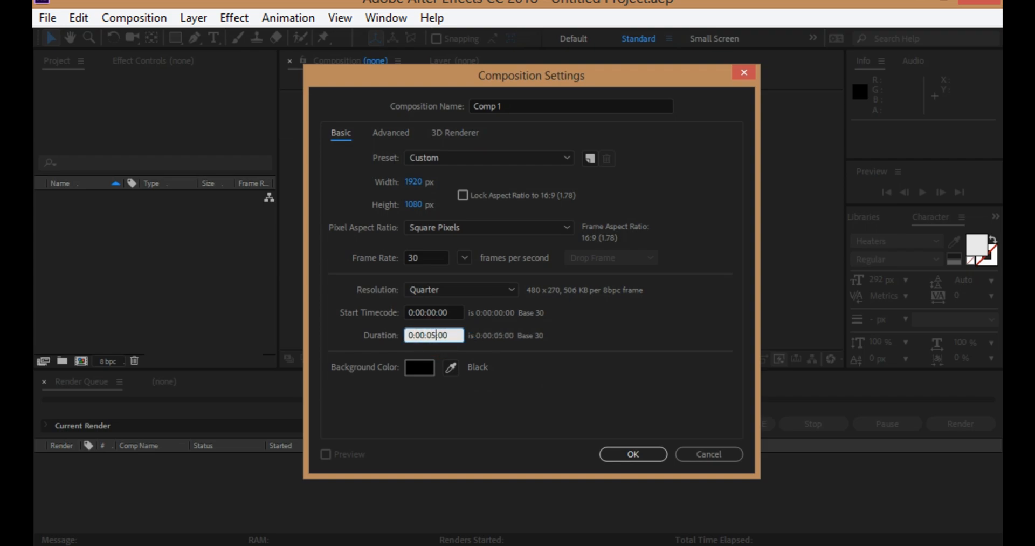
{"action": "left_click", "coordinate": [662, 457]}
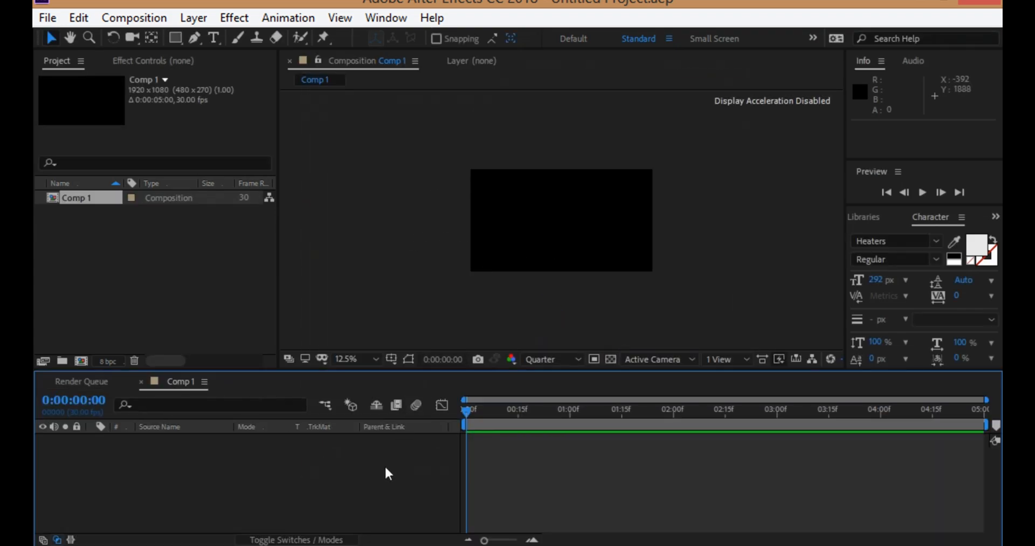
{"action": "left_click", "coordinate": [430, 209]}
{"action": "key", "text": "period"}
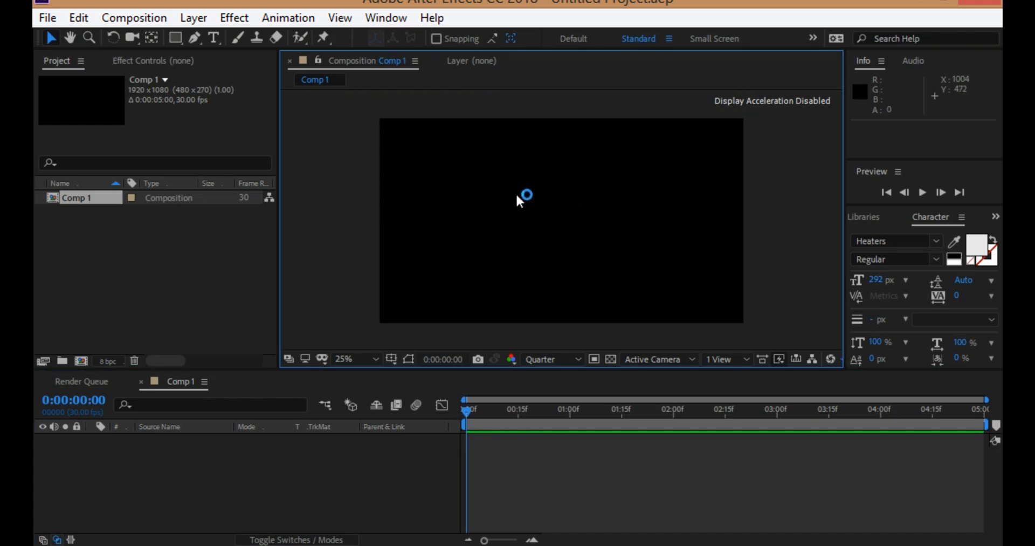
{"action": "right_click", "coordinate": [511, 167]}
{"action": "mouse_move", "coordinate": [584, 182]}
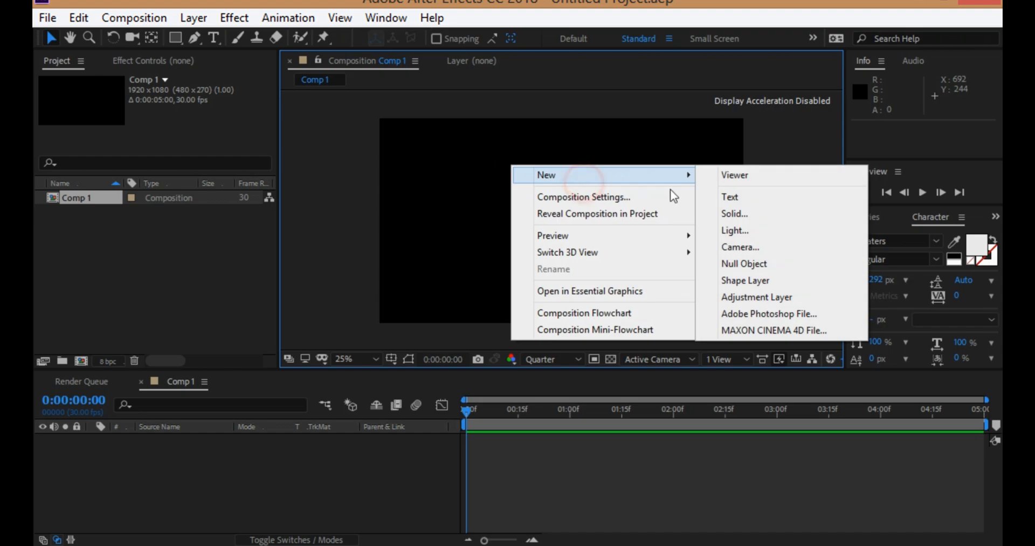
{"action": "left_click", "coordinate": [750, 213]}
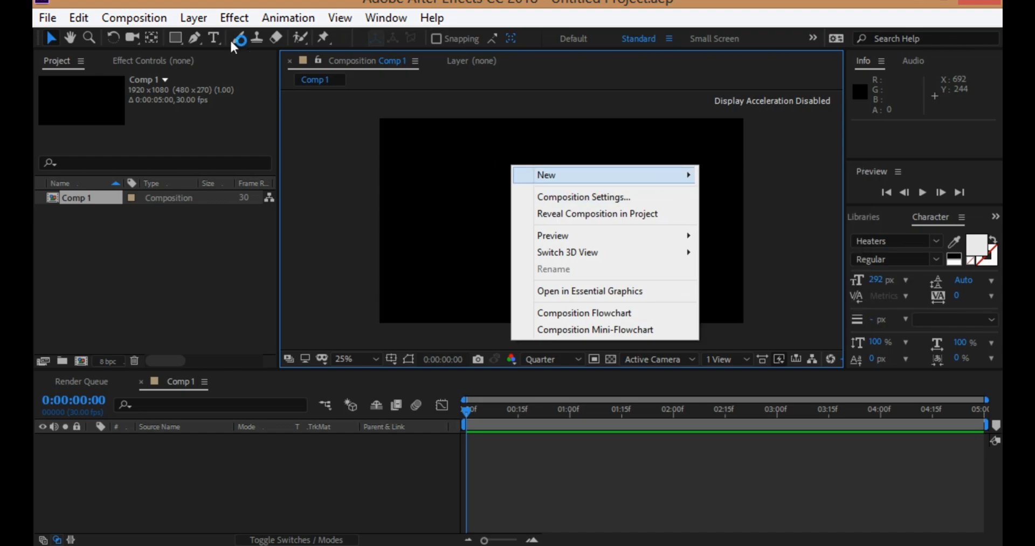
Step: Draw a circle about 684 px across near the middle of the composition with the Ellipse tool
{"action": "left_click", "coordinate": [193, 37]}
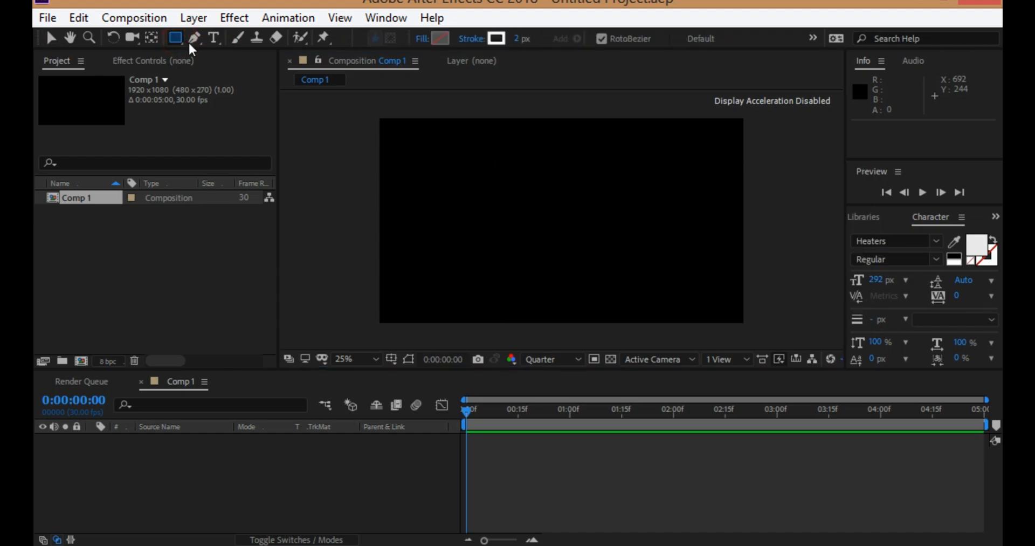
{"action": "left_click_drag", "start_coordinate": [179, 40], "coordinate": [246, 66]}
{"action": "left_click_drag", "start_coordinate": [503, 164], "coordinate": [635, 272]}
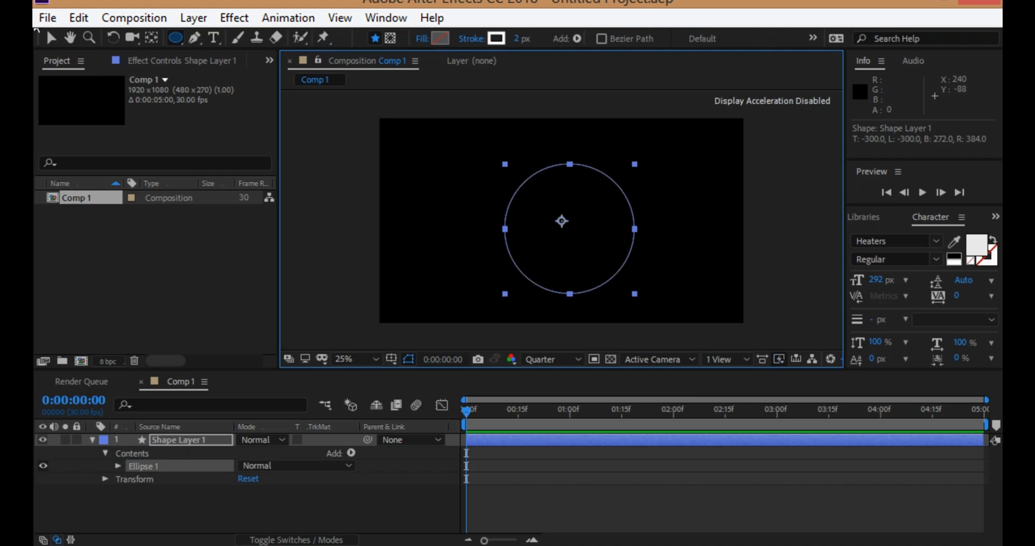
Step: Fill the circle with solid red FF0000 and deselect it
{"action": "left_click", "coordinate": [52, 42]}
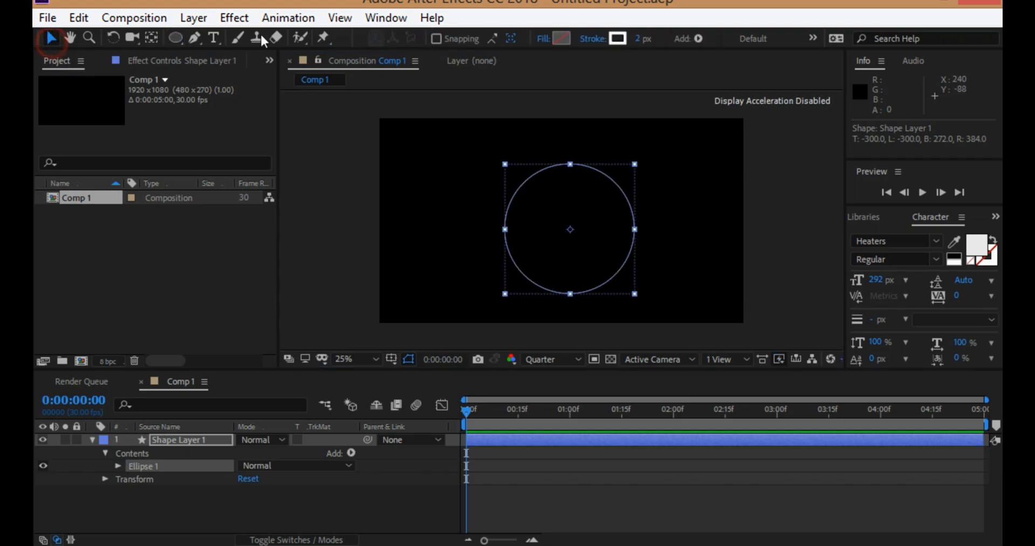
{"action": "left_click", "coordinate": [560, 38]}
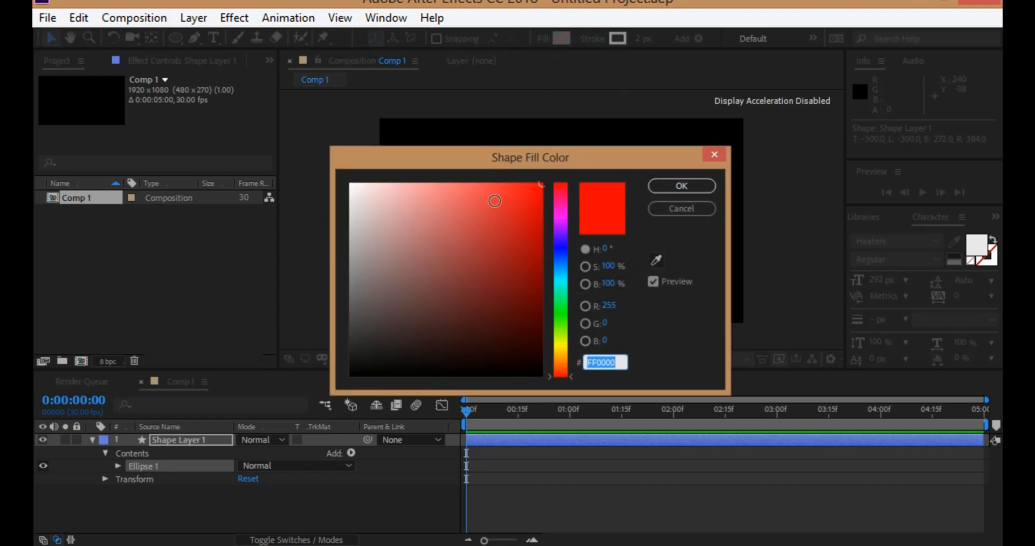
{"action": "left_click_drag", "start_coordinate": [526, 198], "coordinate": [590, 163]}
{"action": "left_click", "coordinate": [682, 186]}
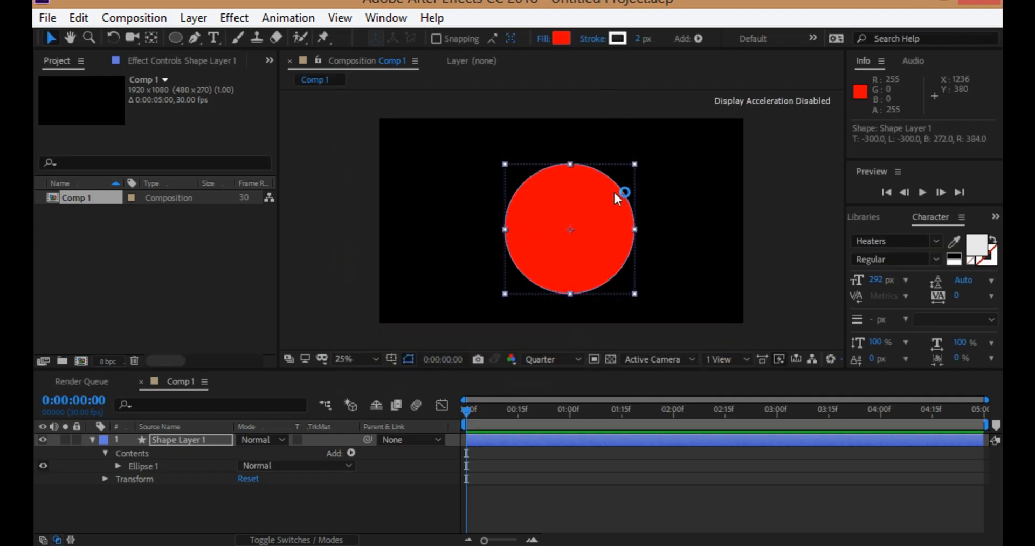
{"action": "left_click", "coordinate": [689, 211]}
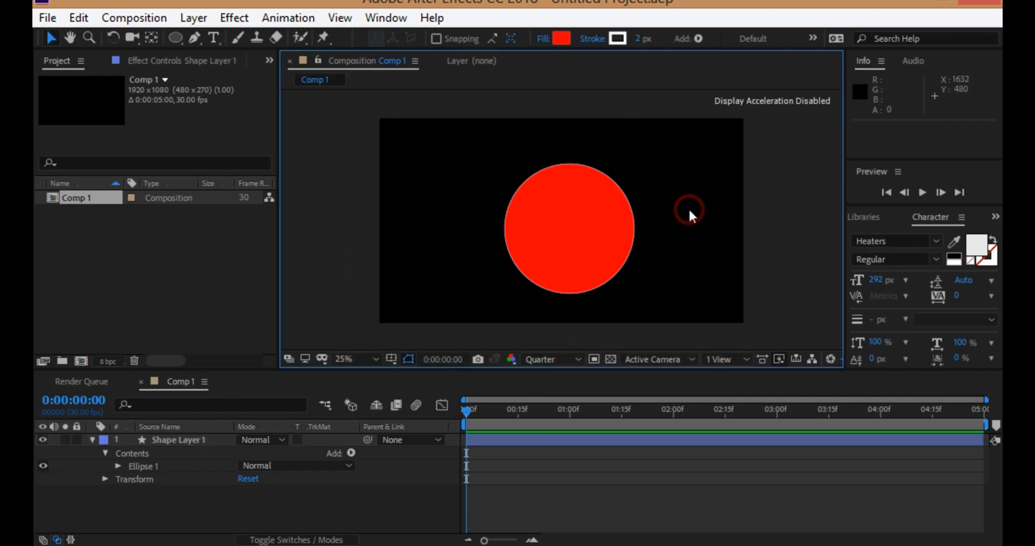
Step: Move the red circle slightly up and to the left, nearer the composition's centre
{"action": "left_click_drag", "start_coordinate": [561, 209], "coordinate": [547, 202]}
{"action": "left_click", "coordinate": [677, 215]}
{"action": "left_click", "coordinate": [606, 234]}
{"action": "left_click", "coordinate": [721, 230]}
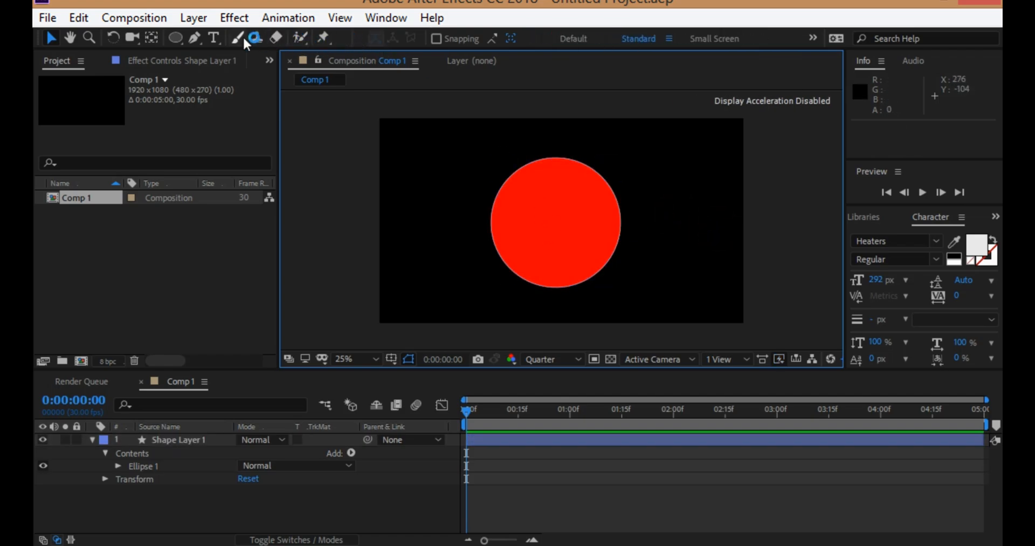
Step: Add the text "TiGeR VerSe" on two lines over the red circle in the Heaters font
{"action": "left_click", "coordinate": [215, 36]}
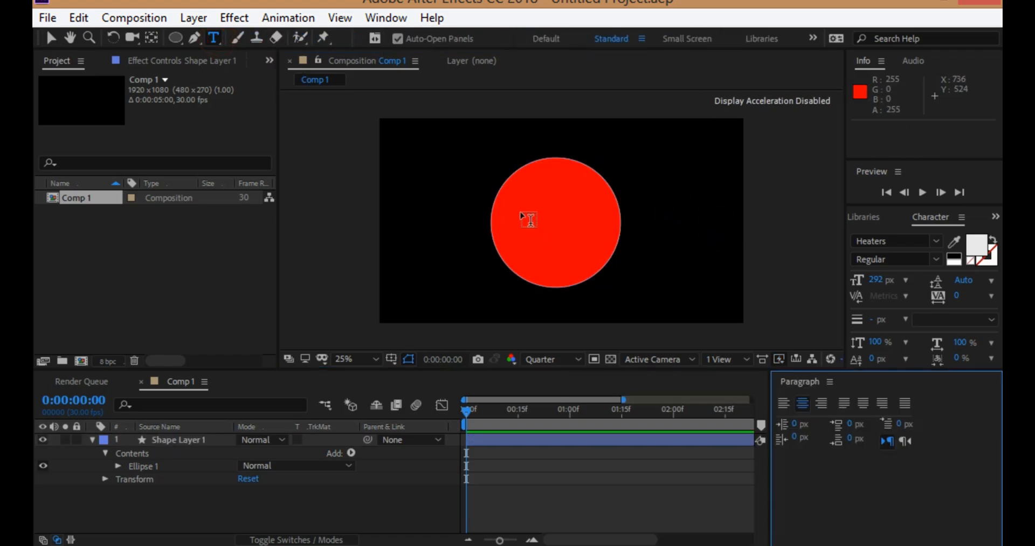
{"action": "left_click", "coordinate": [571, 225]}
{"action": "type", "text": "TiGeR "}
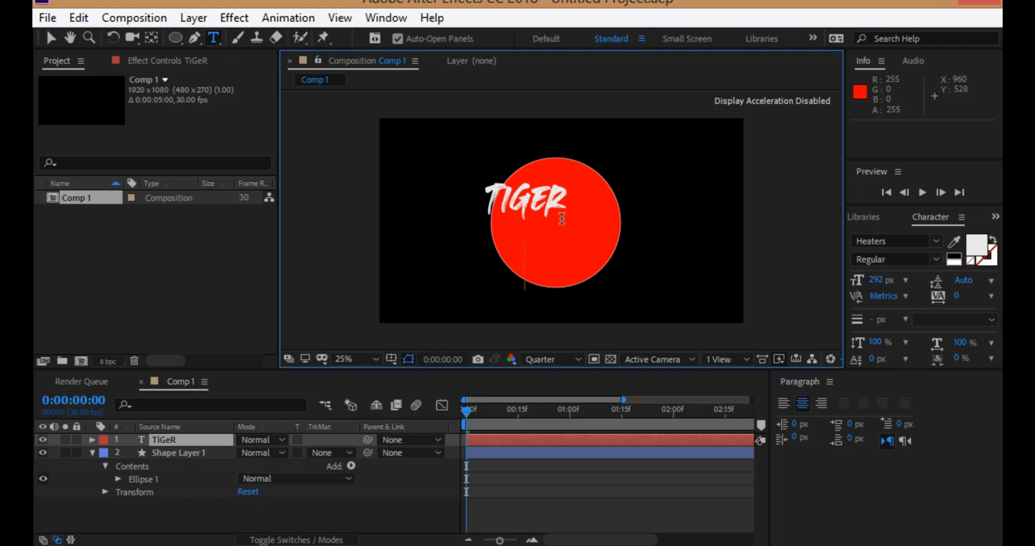
{"action": "type", "text": "VerSe"}
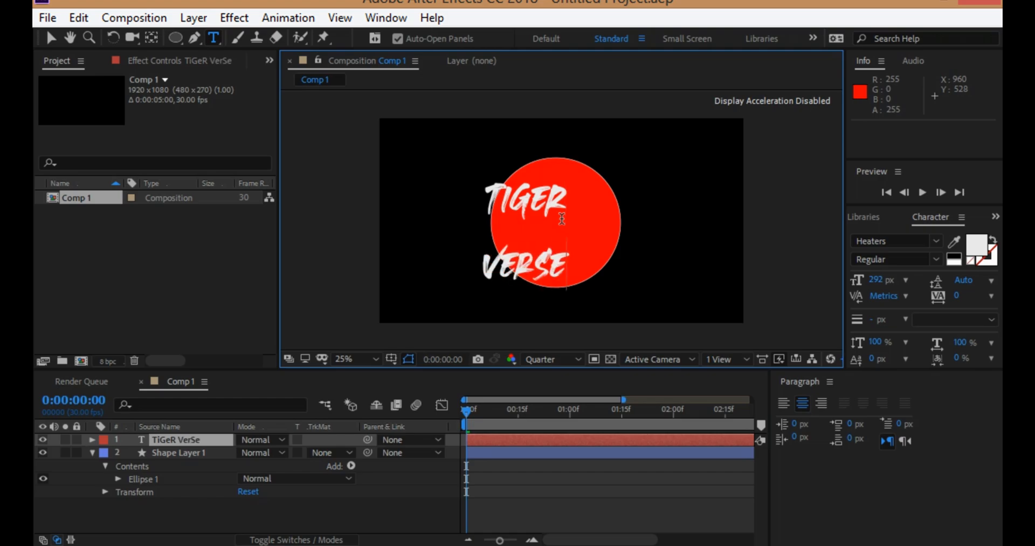
{"action": "left_click", "coordinate": [52, 38]}
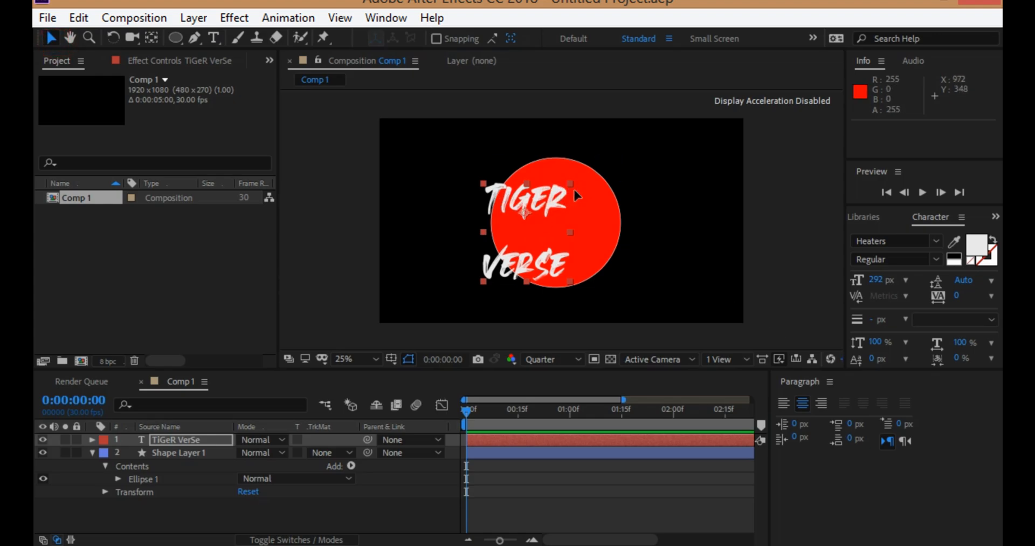
Step: Reduce the text to 213 px and position it in the middle of the red circle
{"action": "left_click_drag", "start_coordinate": [576, 200], "coordinate": [600, 194]}
{"action": "left_click_drag", "start_coordinate": [880, 283], "coordinate": [800, 282]}
{"action": "left_click_drag", "start_coordinate": [562, 199], "coordinate": [571, 201]}
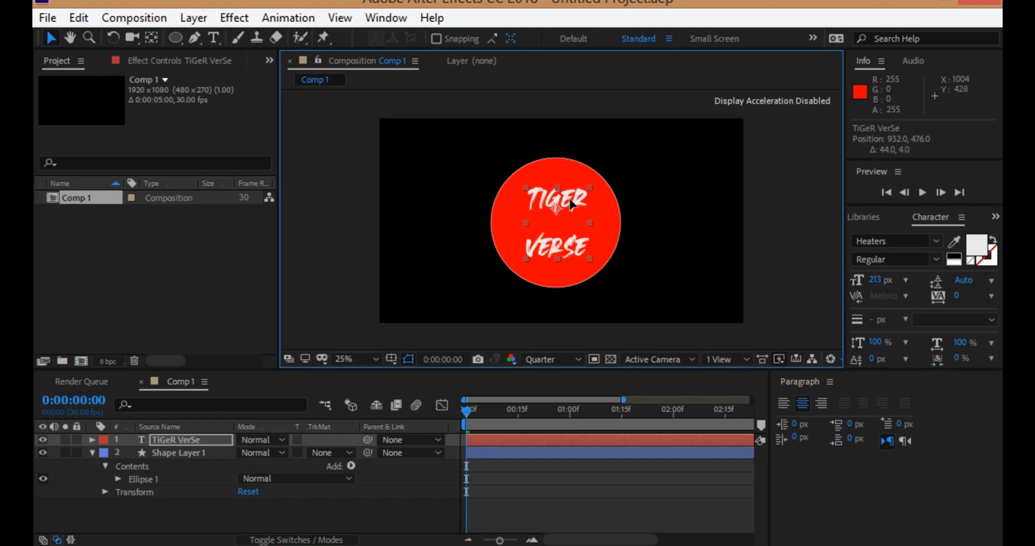
{"action": "left_click", "coordinate": [700, 193]}
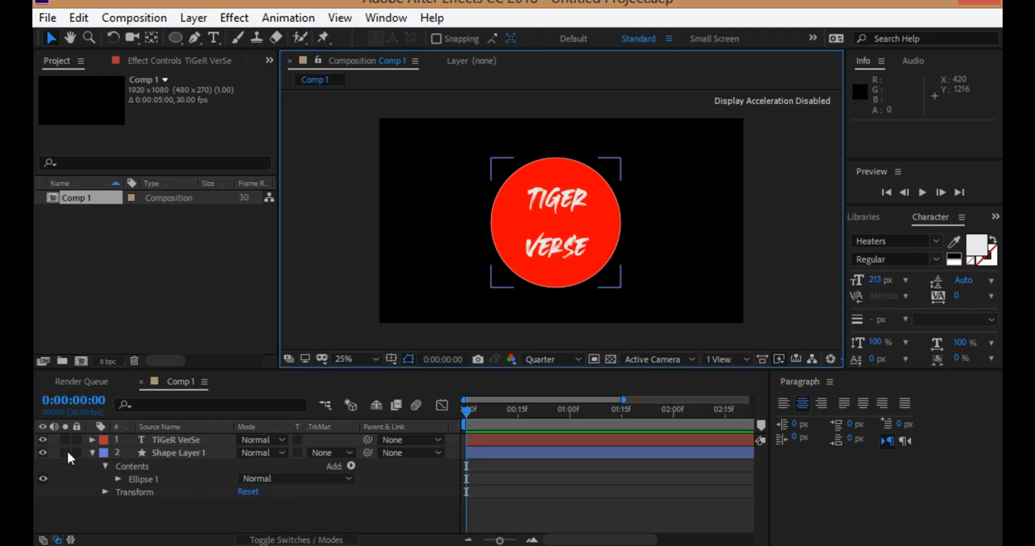
Step: Pre-compose the text and circle layers into a new composition named "Logo", moving all attributes into it
{"action": "left_click", "coordinate": [91, 452]}
{"action": "left_click_drag", "start_coordinate": [139, 501], "coordinate": [199, 440]}
{"action": "right_click", "coordinate": [199, 439]}
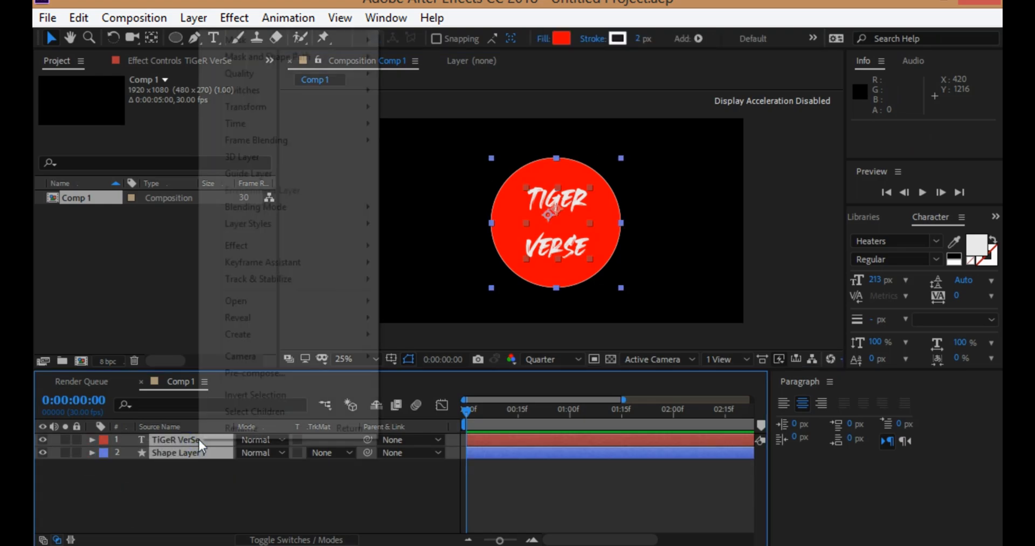
{"action": "left_click", "coordinate": [255, 373]}
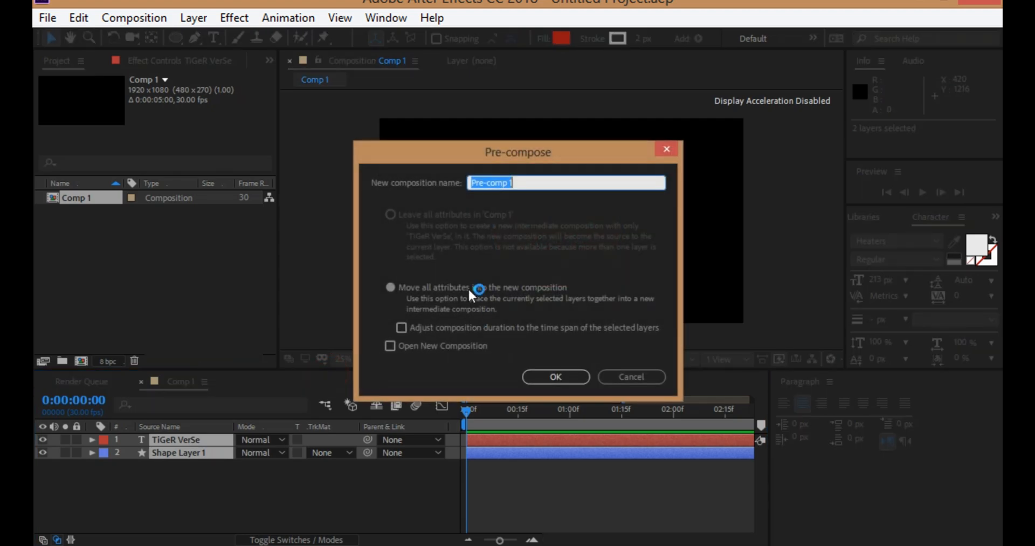
{"action": "left_click", "coordinate": [393, 288]}
{"action": "left_click", "coordinate": [545, 186]}
{"action": "left_click", "coordinate": [521, 185]}
{"action": "left_click", "coordinate": [445, 187]}
{"action": "type", "text": "Logo"}
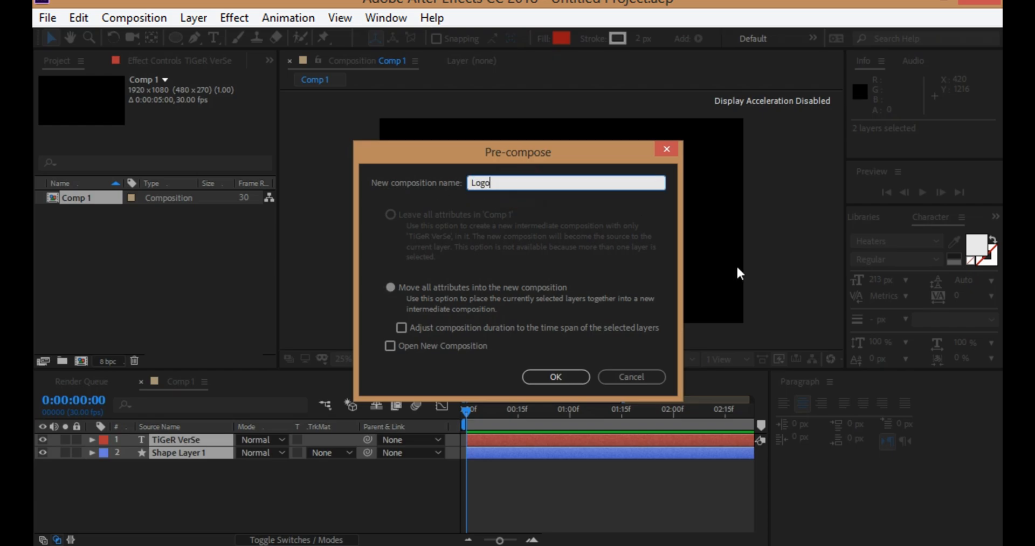
{"action": "left_click", "coordinate": [574, 375]}
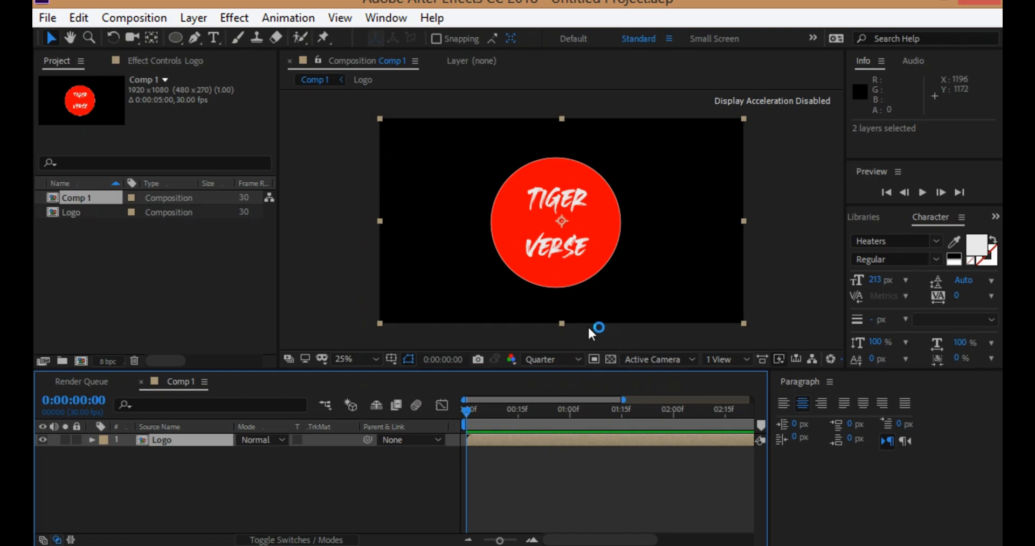
Step: Scale the Logo layer down to 80%
{"action": "left_click", "coordinate": [342, 267]}
{"action": "left_click", "coordinate": [179, 440]}
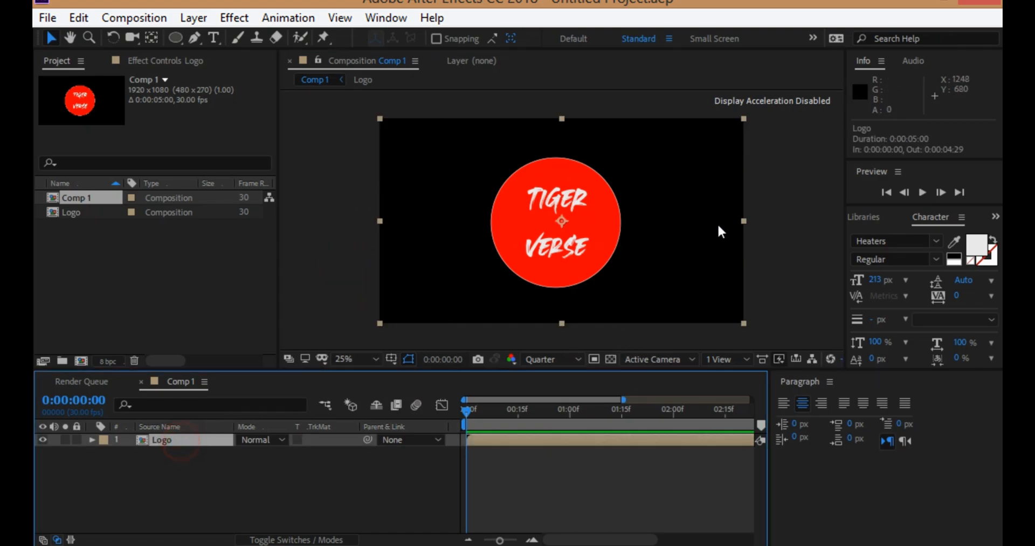
{"action": "key", "text": "s"}
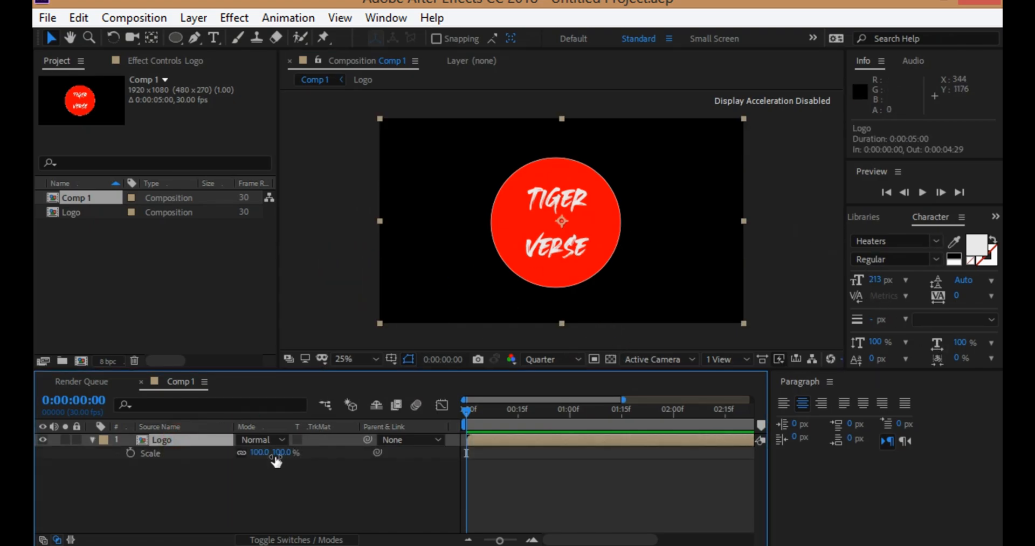
{"action": "left_click_drag", "start_coordinate": [259, 452], "coordinate": [382, 455]}
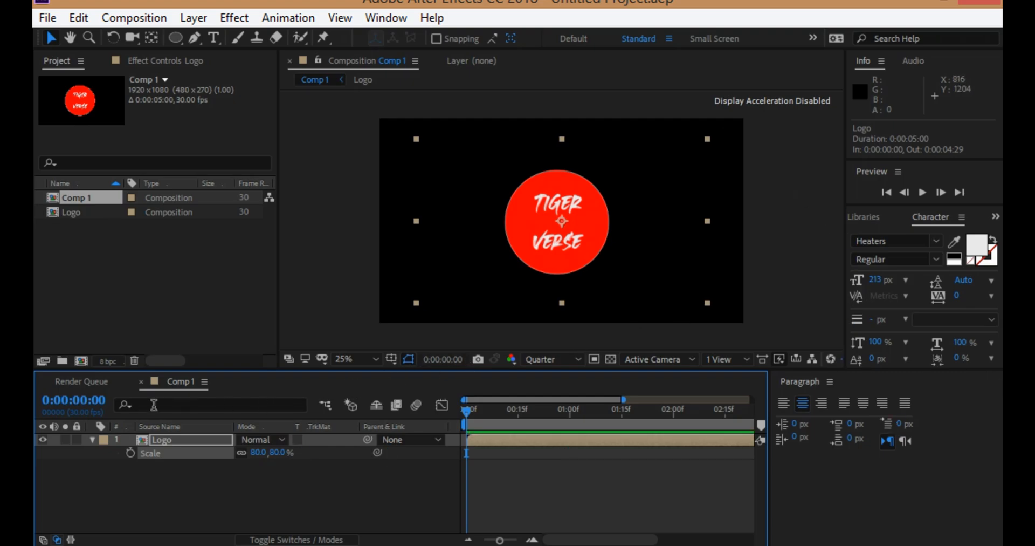
Step: Show the Align options and centre the Logo layer horizontally and vertically in the composition
{"action": "left_click", "coordinate": [386, 18]}
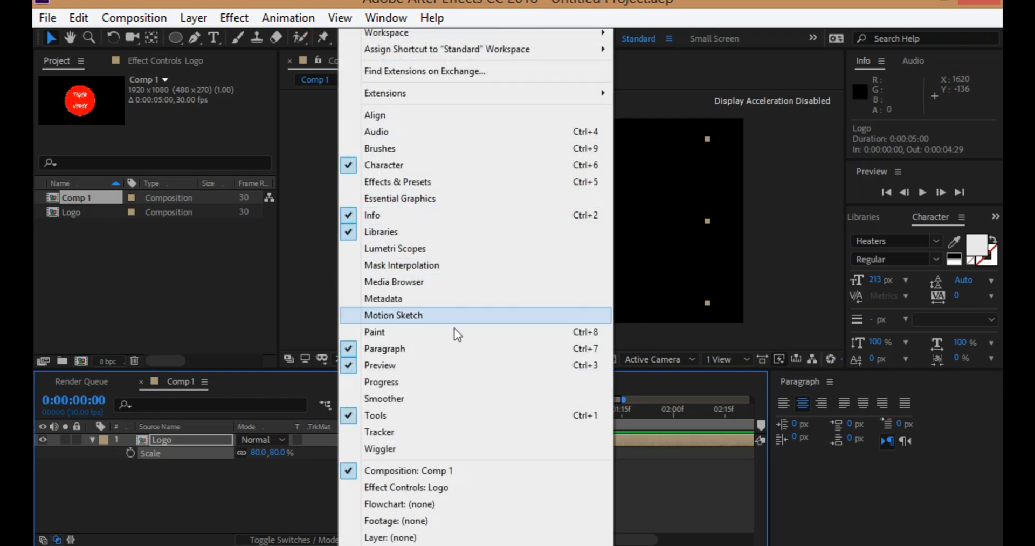
{"action": "left_click", "coordinate": [423, 116]}
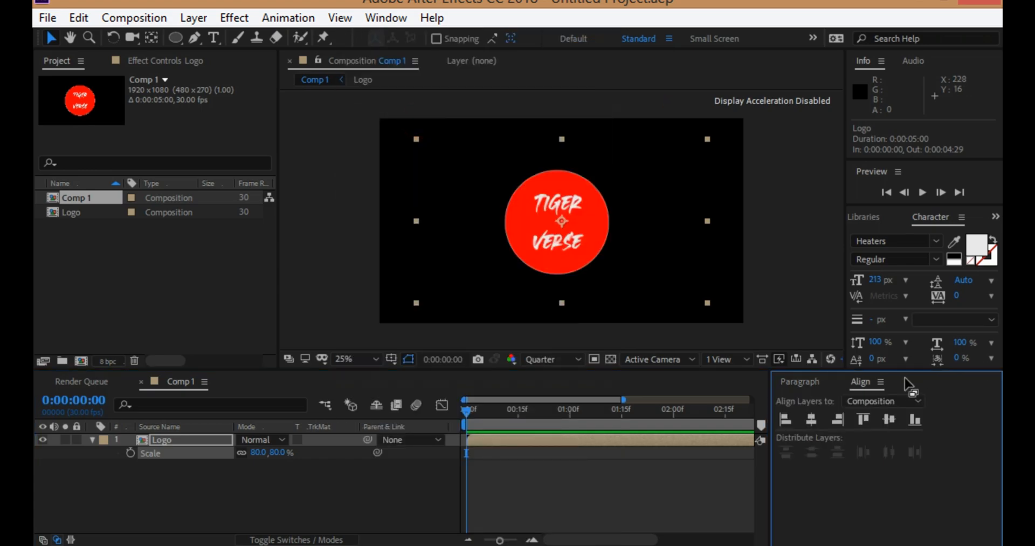
{"action": "left_click", "coordinate": [814, 421]}
{"action": "left_click", "coordinate": [897, 424]}
{"action": "left_click", "coordinate": [347, 488]}
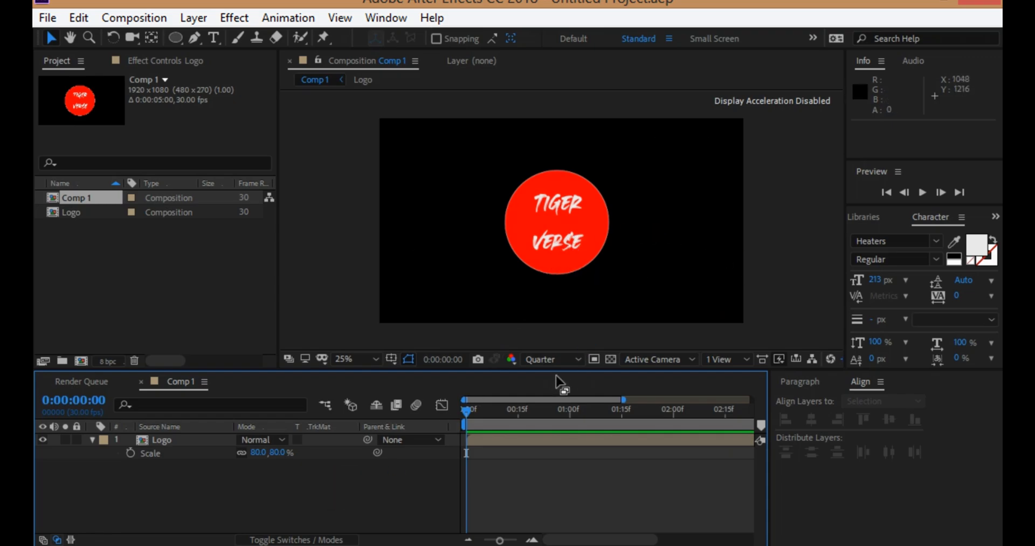
Step: Find the Venetian Blinds animation preset by searching the effects and apply it to the Logo layer
{"action": "left_click", "coordinate": [871, 217]}
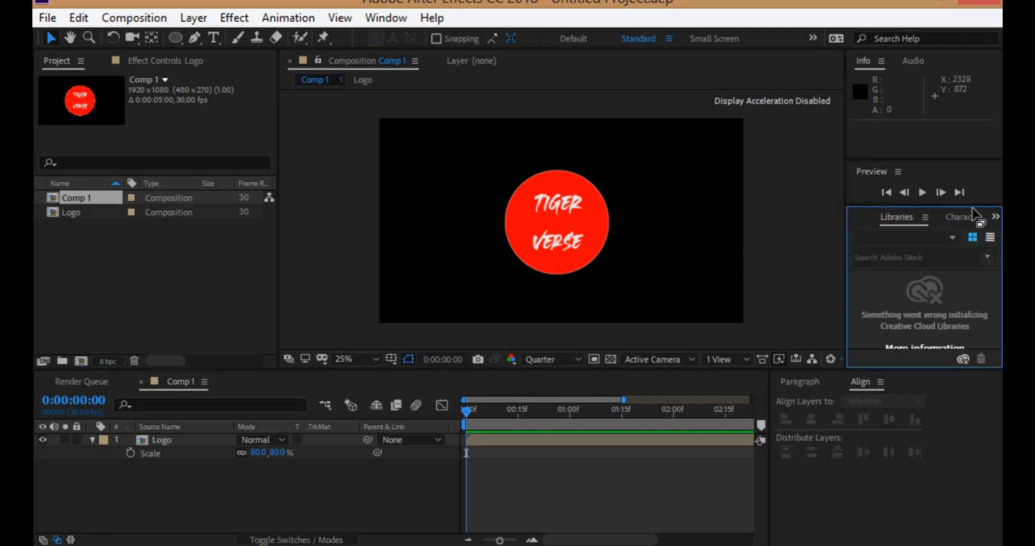
{"action": "left_click", "coordinate": [996, 217]}
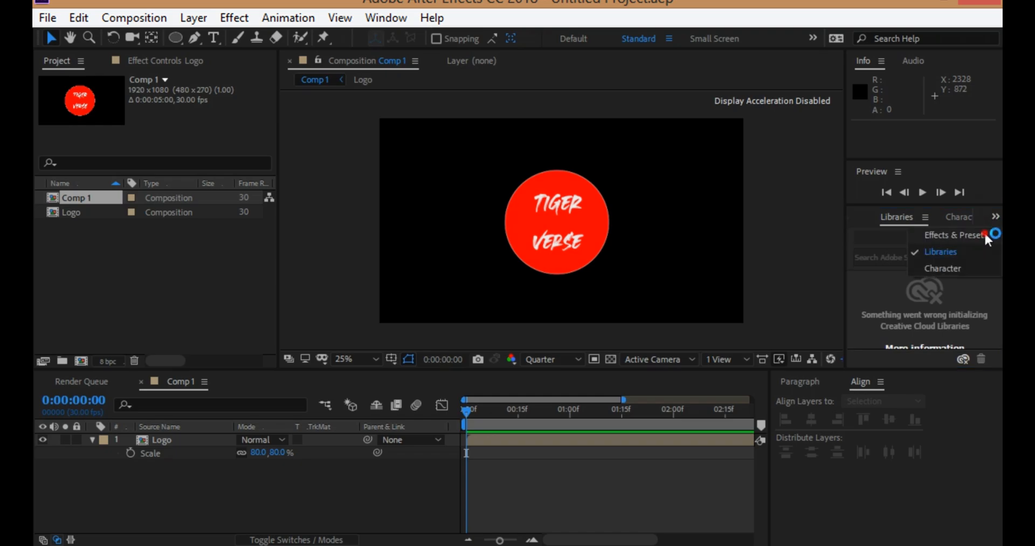
{"action": "left_click", "coordinate": [965, 234]}
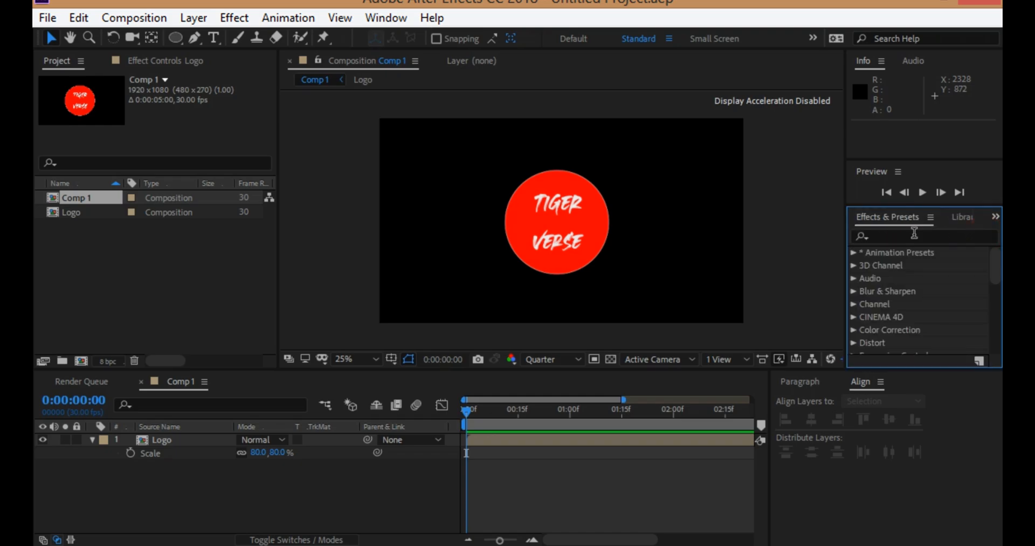
{"action": "left_click", "coordinate": [912, 235]}
{"action": "type", "text": "venetion"}
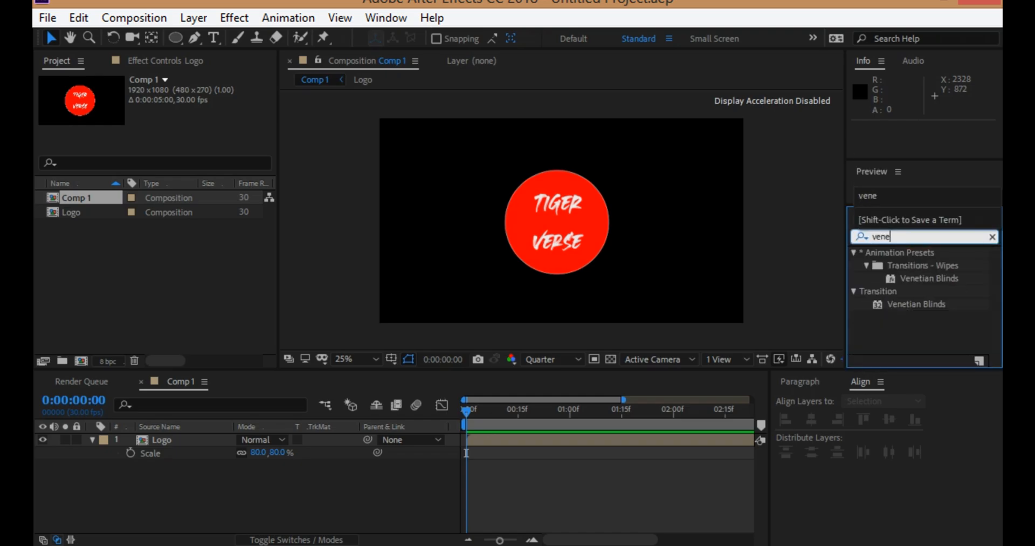
{"action": "key", "text": "BackSpace"}
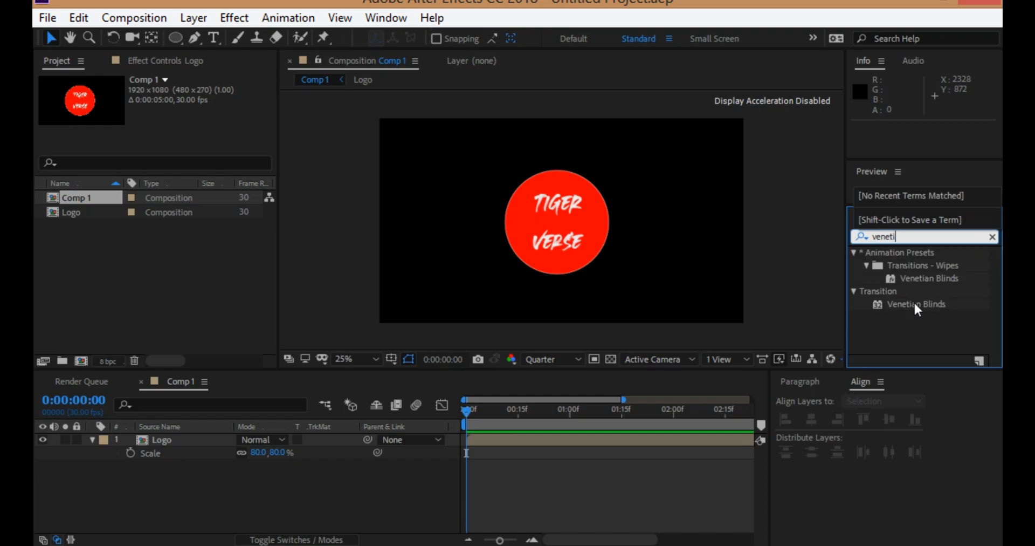
{"action": "left_click", "coordinate": [937, 279]}
{"action": "left_click_drag", "start_coordinate": [936, 279], "coordinate": [607, 243]}
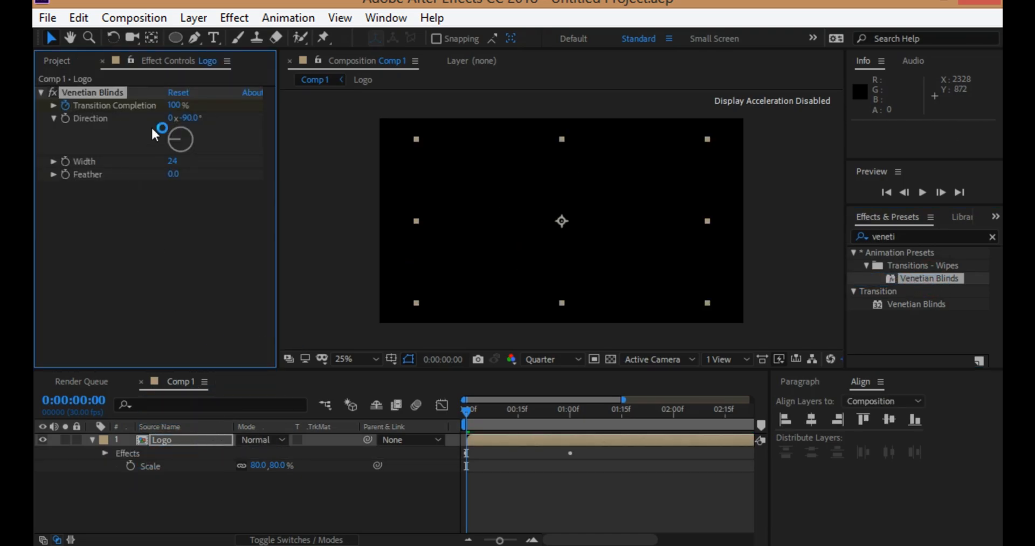
{"action": "left_click", "coordinate": [570, 453]}
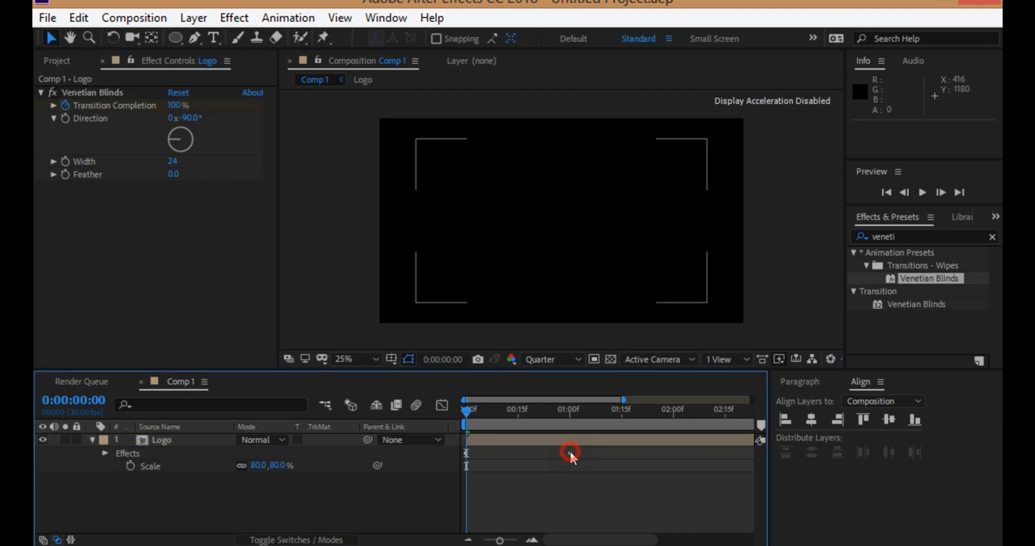
{"action": "left_click_drag", "start_coordinate": [464, 409], "coordinate": [424, 410]}
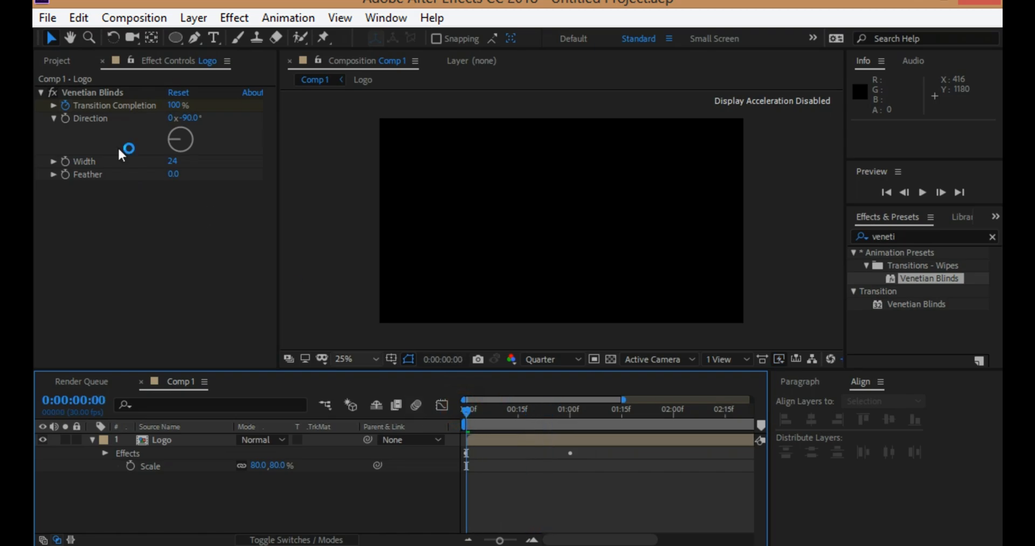
{"action": "left_click", "coordinate": [175, 109]}
{"action": "type", "text": "0"}
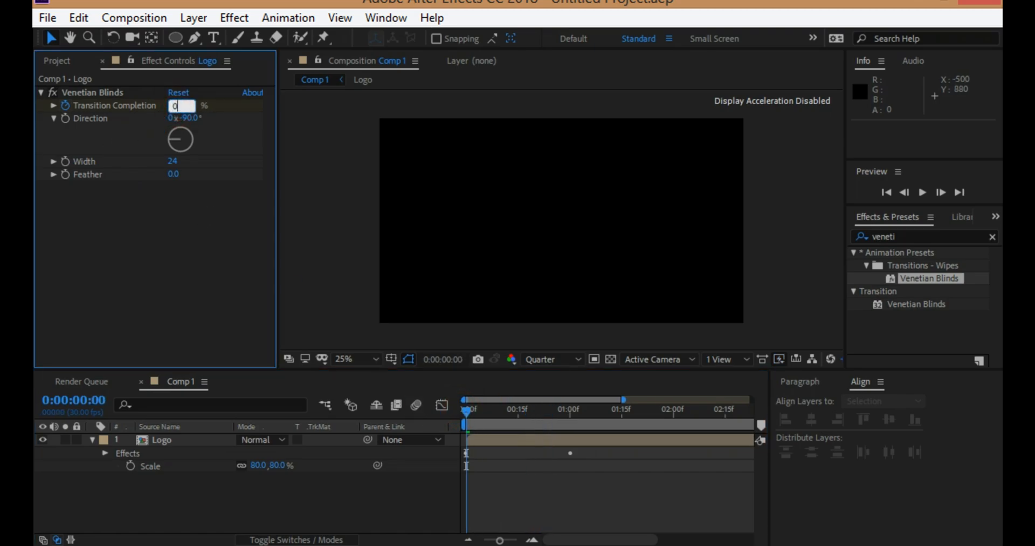
{"action": "key", "text": "Return"}
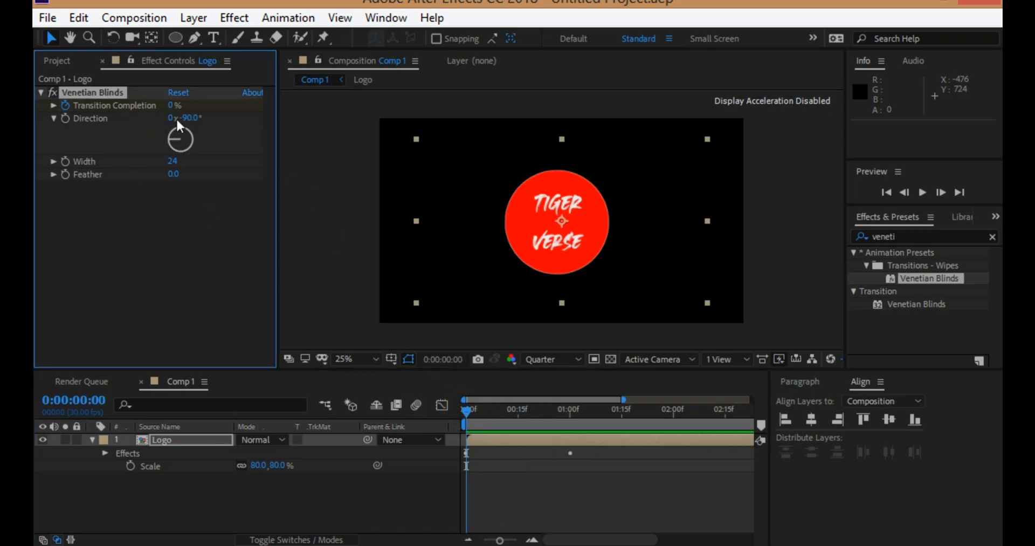
{"action": "left_click", "coordinate": [172, 106]}
{"action": "key", "text": "Return"}
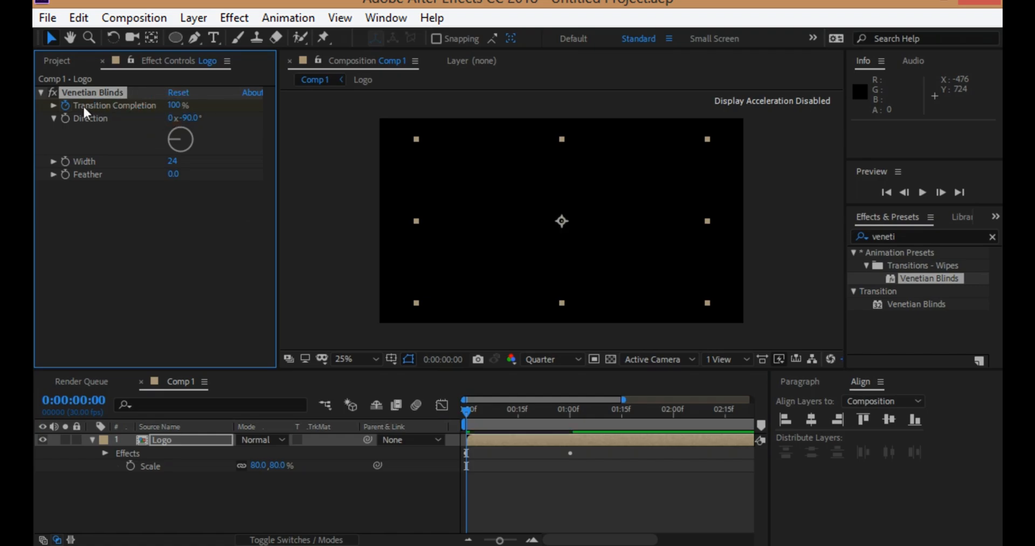
Step: Reset the Venetian Blinds Transition Completion keyframes to 100% at 0:00:00:00 and 0% at 0:00:01:15
{"action": "left_click", "coordinate": [67, 106]}
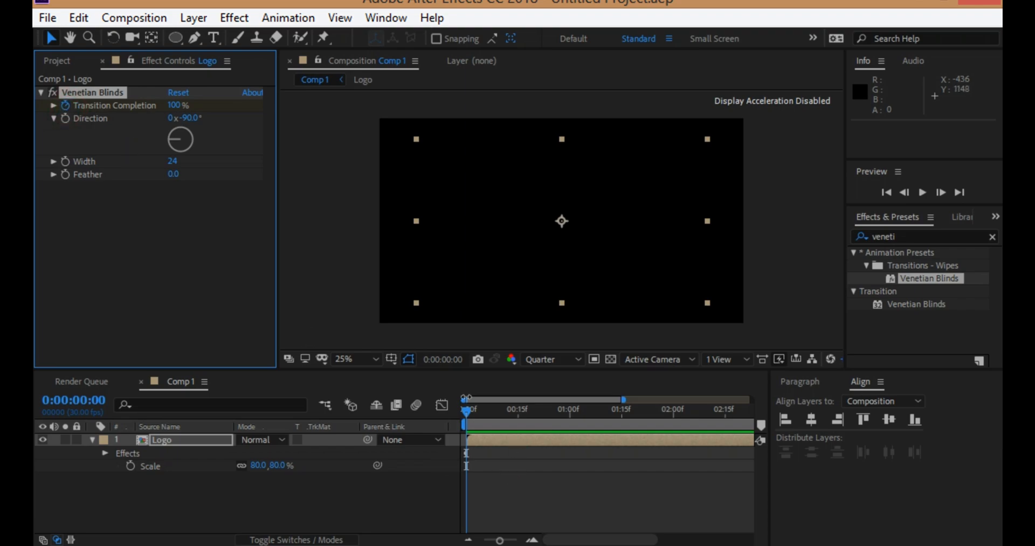
{"action": "left_click_drag", "start_coordinate": [468, 413], "coordinate": [623, 402]}
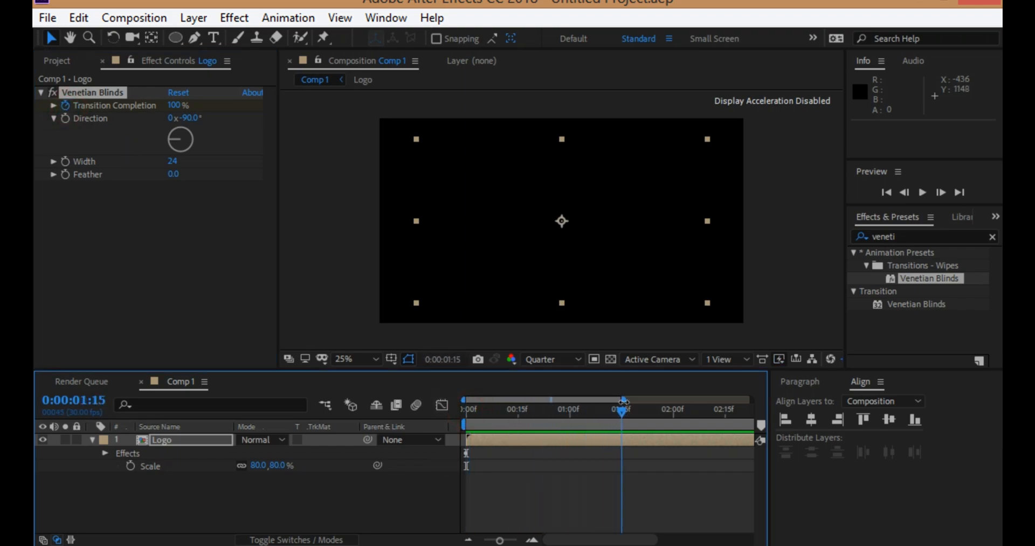
{"action": "left_click", "coordinate": [175, 105]}
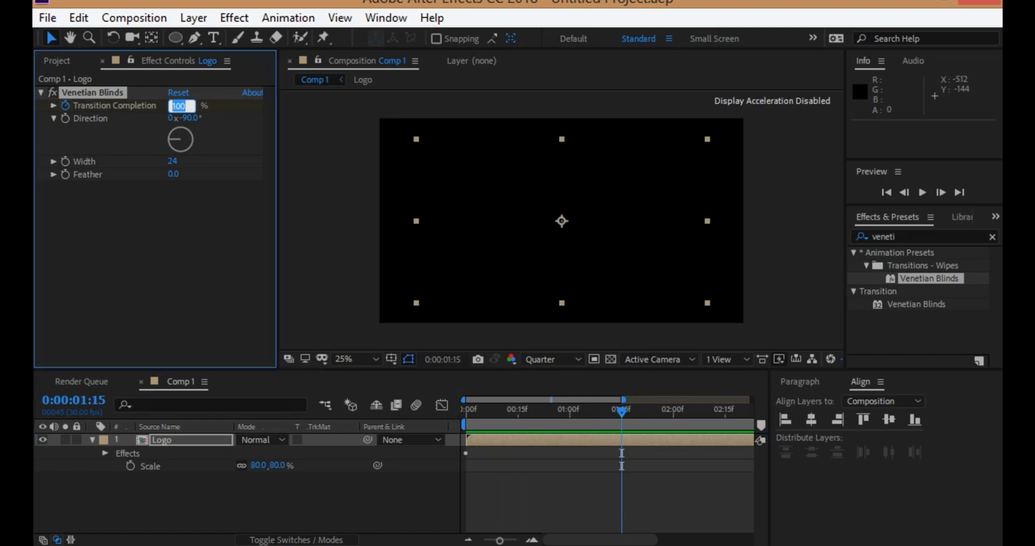
{"action": "type", "text": "0"}
{"action": "key", "text": "Return"}
Step: Move the current time to 0:00:02:00 and apply the CC Light Sweep effect to the Logo layer
{"action": "left_click_drag", "start_coordinate": [621, 411], "coordinate": [674, 408]}
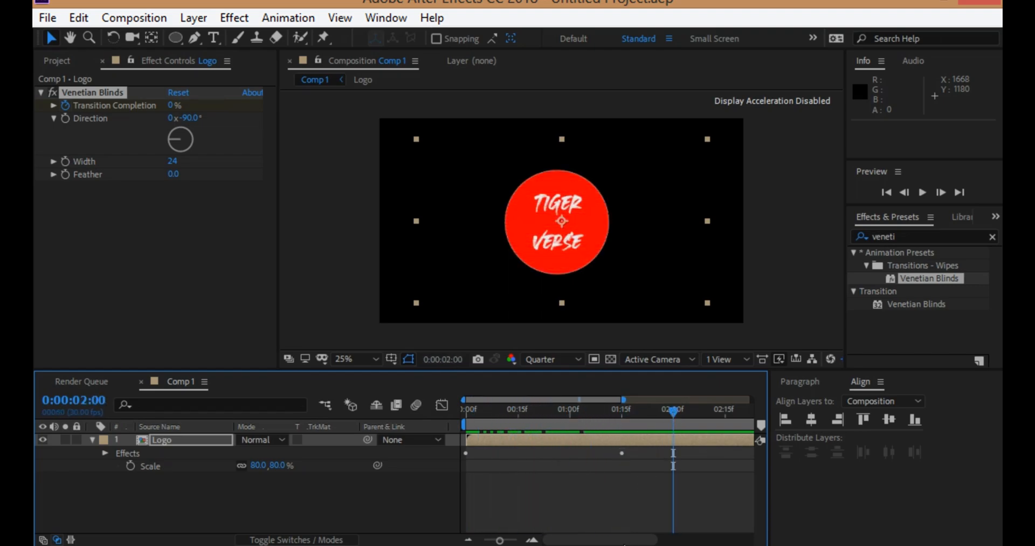
{"action": "left_click_drag", "start_coordinate": [625, 542], "coordinate": [716, 534]}
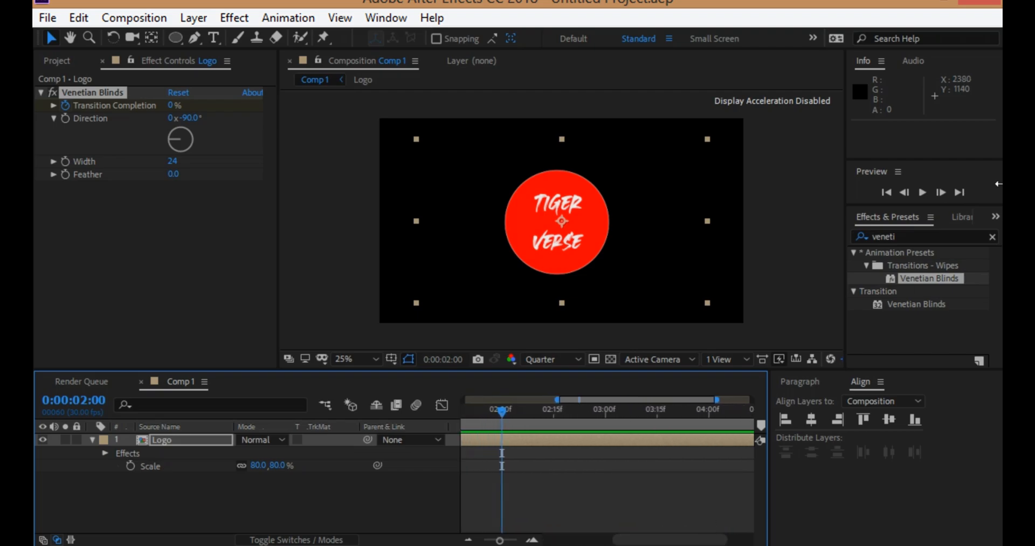
{"action": "left_click", "coordinate": [947, 237]}
{"action": "type", "text": "c"}
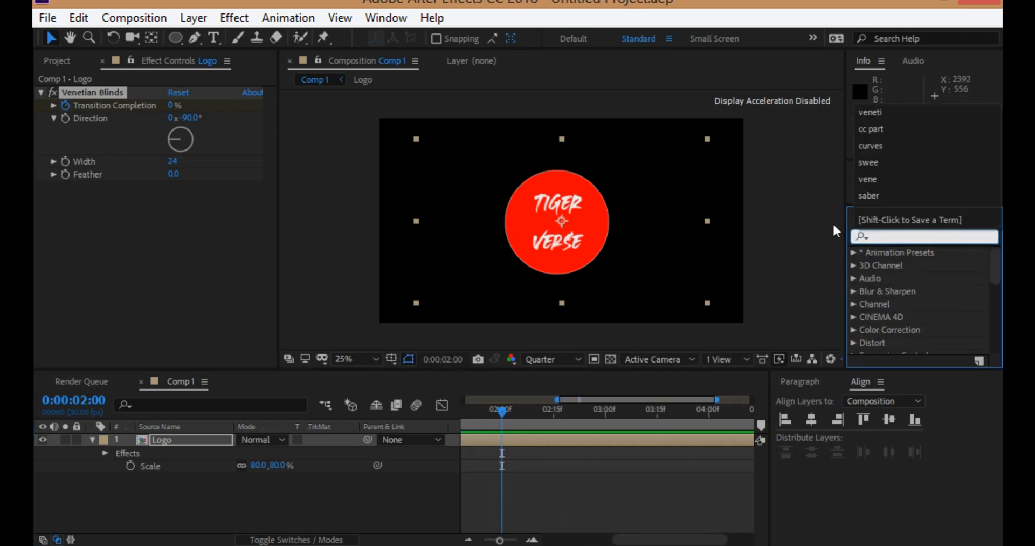
{"action": "key", "text": "BackSpace"}
{"action": "type", "text": "l"}
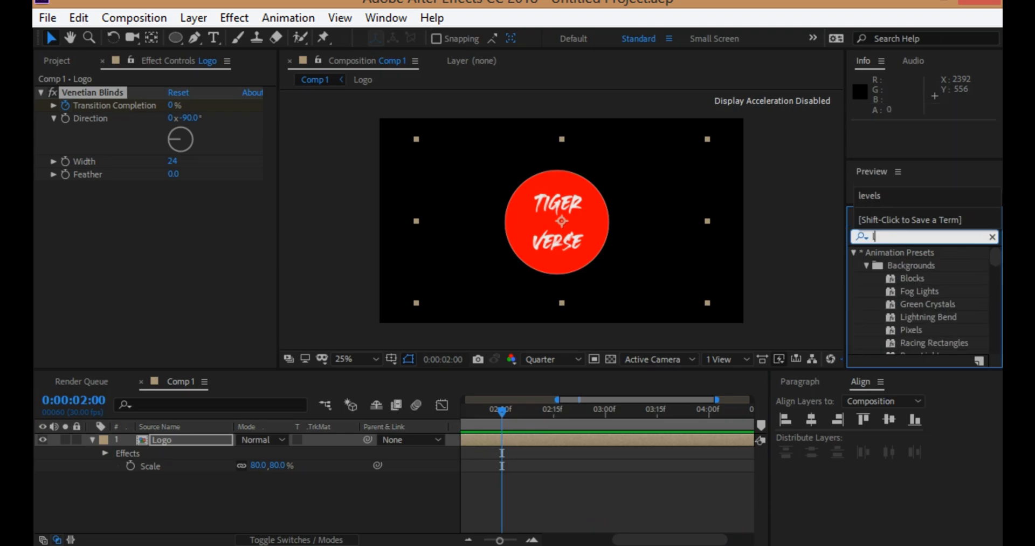
{"action": "type", "text": "ight s"}
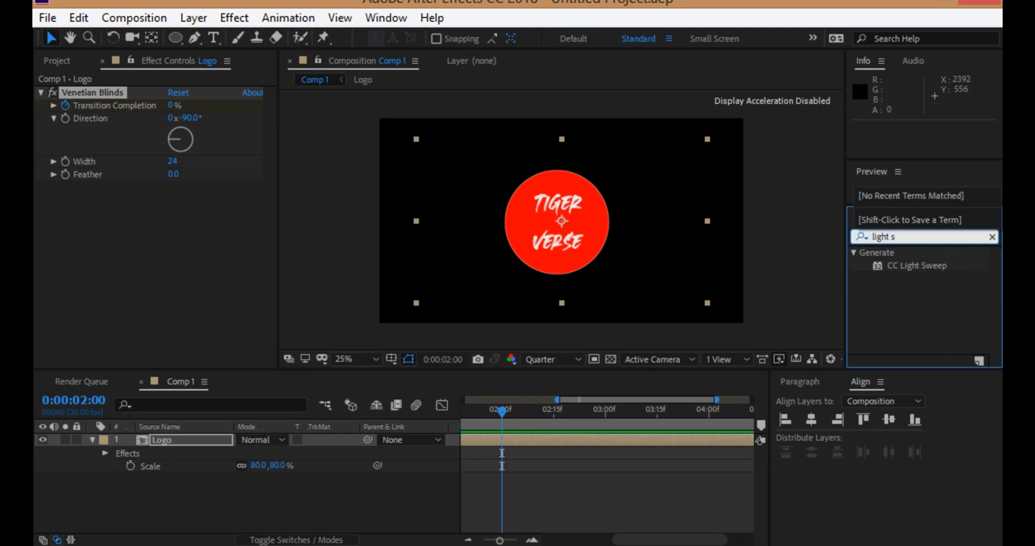
{"action": "left_click_drag", "start_coordinate": [907, 272], "coordinate": [202, 439]}
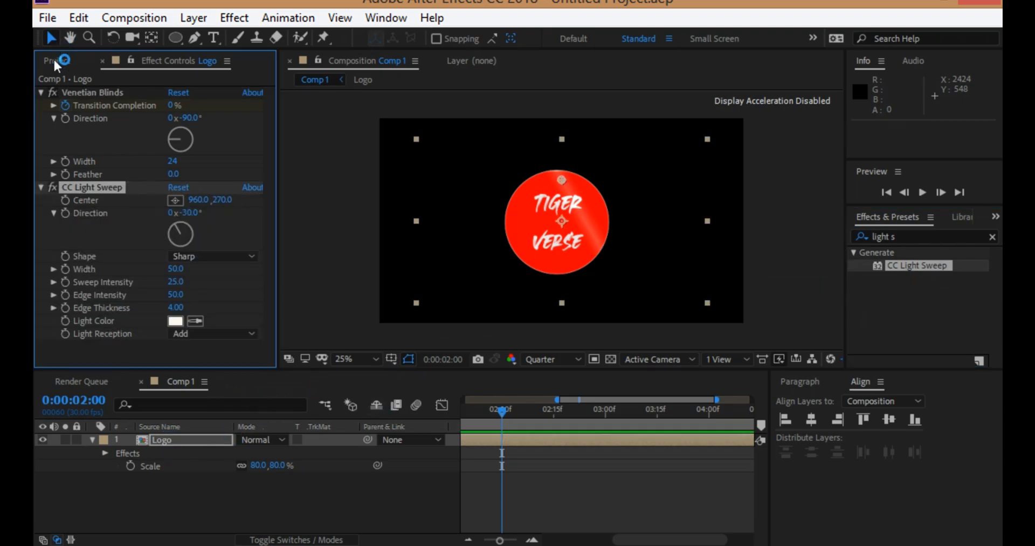
Step: Set the light sweep direction to -45° and keyframe its center at 1070, 175, just outside the circle's upper edge, at 0:00:02:00
{"action": "left_click", "coordinate": [40, 92]}
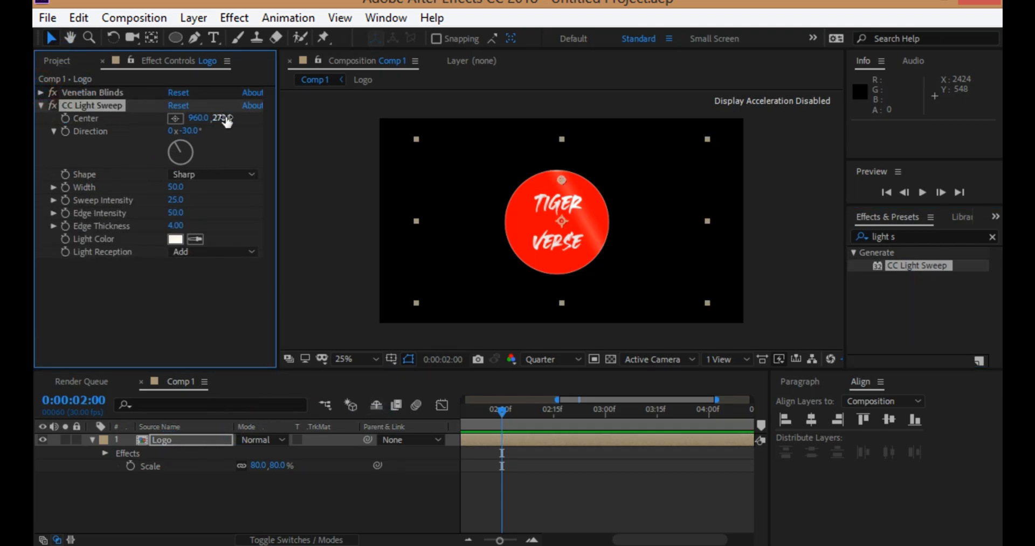
{"action": "left_click_drag", "start_coordinate": [168, 148], "coordinate": [208, 133]}
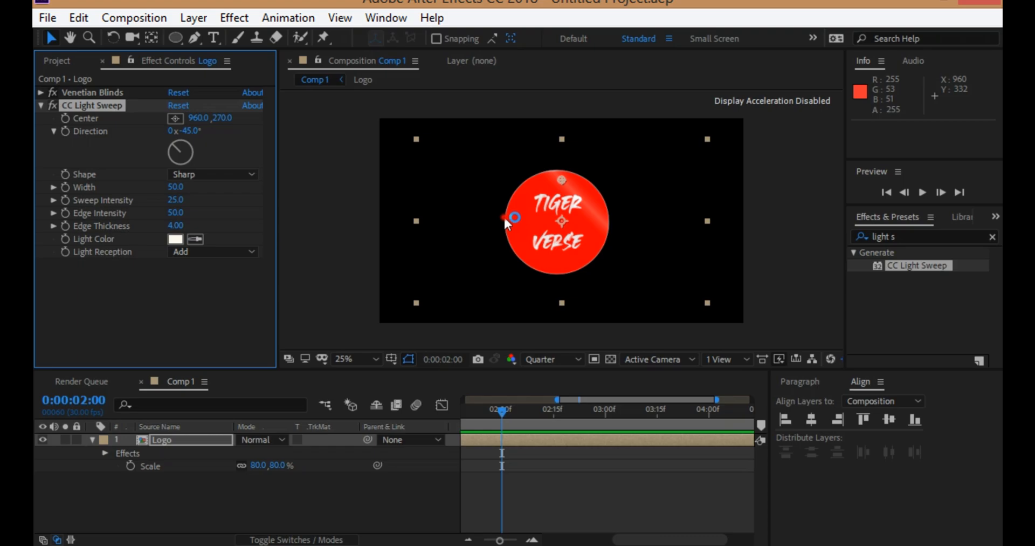
{"action": "left_click_drag", "start_coordinate": [561, 178], "coordinate": [578, 167]}
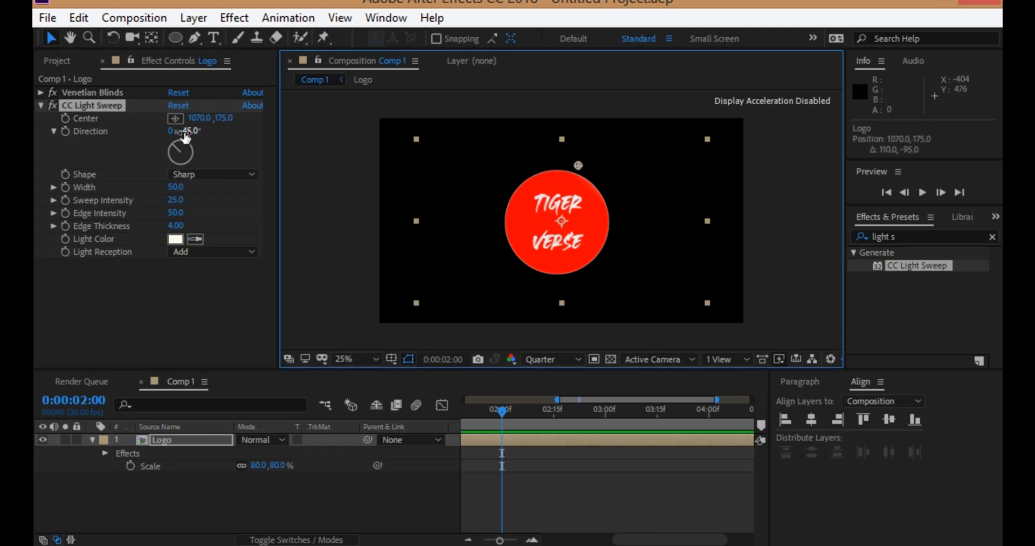
{"action": "left_click", "coordinate": [66, 118]}
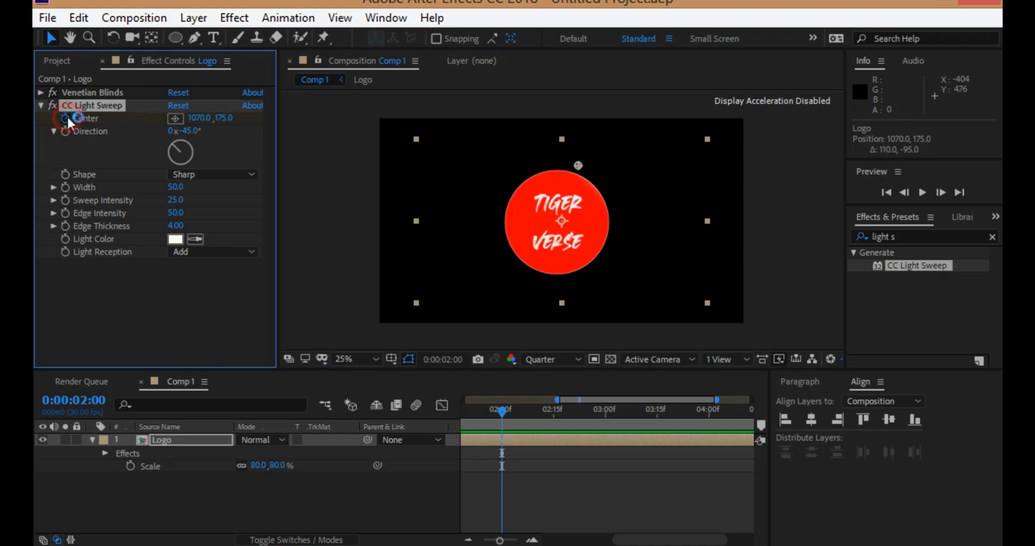
Step: Keyframe the light sweep center at 475, 685 at 0:00:04:00 and scrub back to 0:00:02:24 to check the sweep
{"action": "left_click_drag", "start_coordinate": [506, 409], "coordinate": [708, 406]}
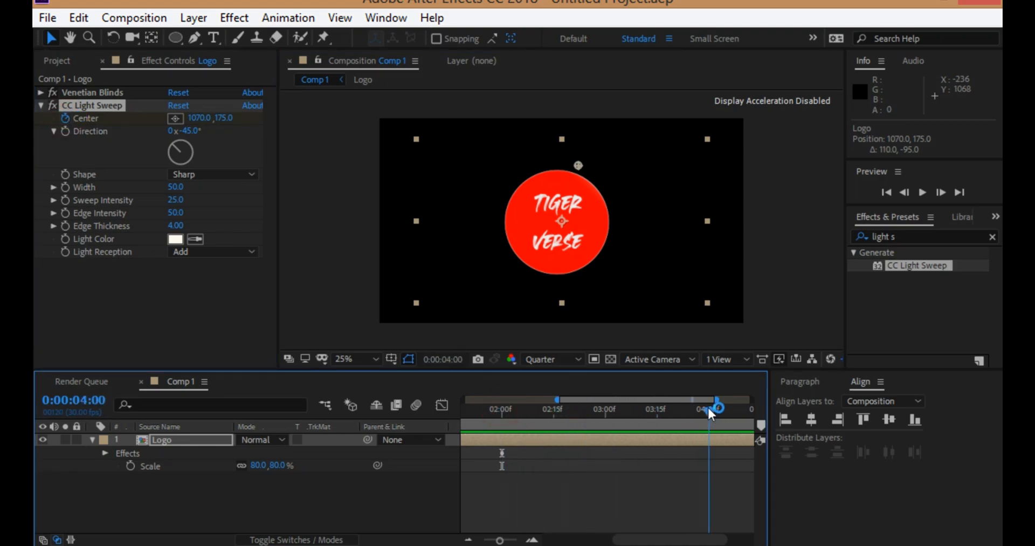
{"action": "left_click_drag", "start_coordinate": [575, 167], "coordinate": [488, 241]}
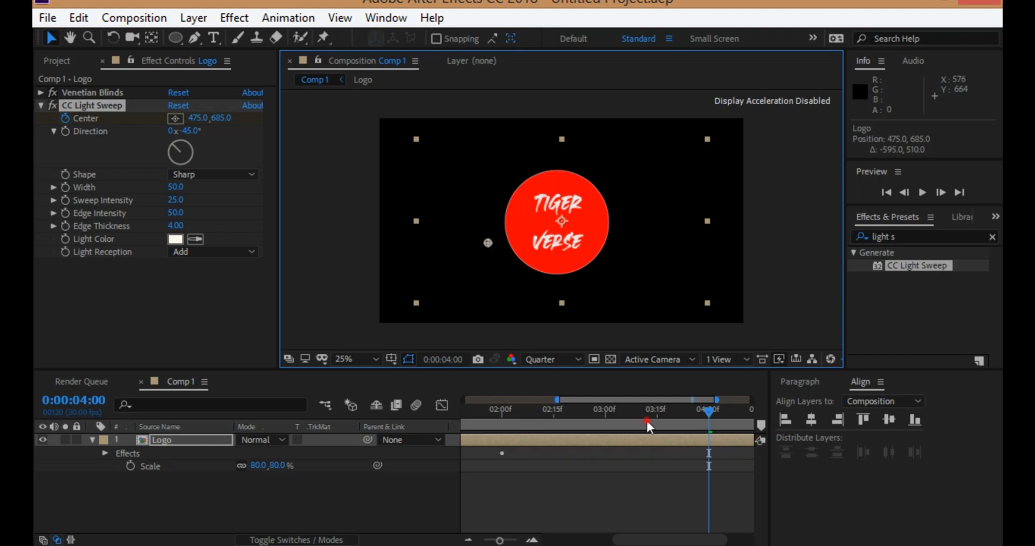
{"action": "left_click_drag", "start_coordinate": [607, 418], "coordinate": [502, 421]}
{"action": "mouse_move", "coordinate": [569, 424]}
{"action": "left_mouse_down"}
{"action": "mouse_move", "coordinate": [605, 416]}
{"action": "mouse_move", "coordinate": [584, 419]}
{"action": "left_mouse_up"}
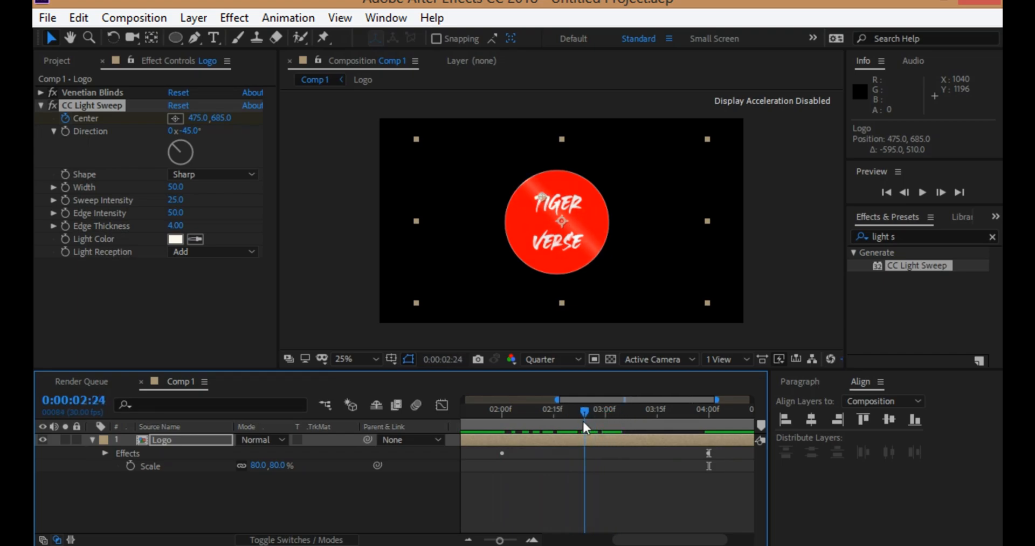
Step: Try the Linear and Smooth shapes for the light sweep and return it to Sharp
{"action": "left_click", "coordinate": [202, 177]}
{"action": "left_click", "coordinate": [213, 190]}
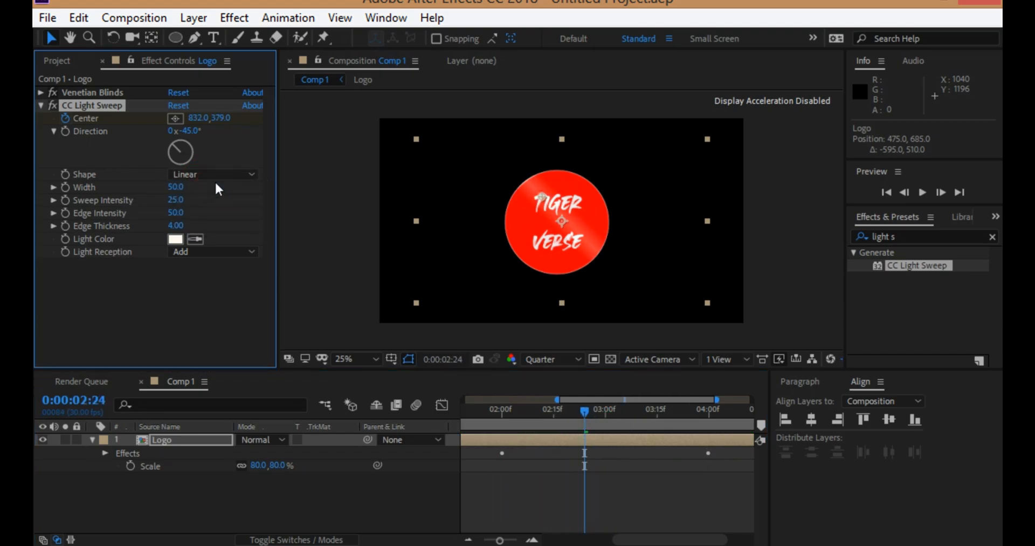
{"action": "left_click", "coordinate": [231, 174]}
{"action": "left_click", "coordinate": [216, 208]}
{"action": "left_click", "coordinate": [236, 178]}
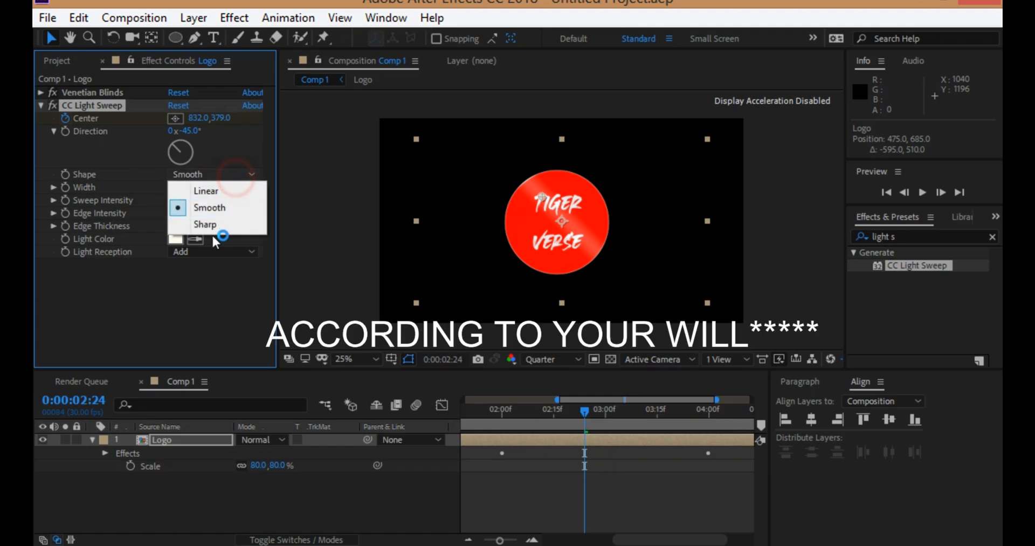
{"action": "left_click", "coordinate": [219, 223]}
Step: Set the light sweep width to 73, sweep intensity to 47 and edge thickness to 2.80
{"action": "left_click_drag", "start_coordinate": [176, 187], "coordinate": [202, 225]}
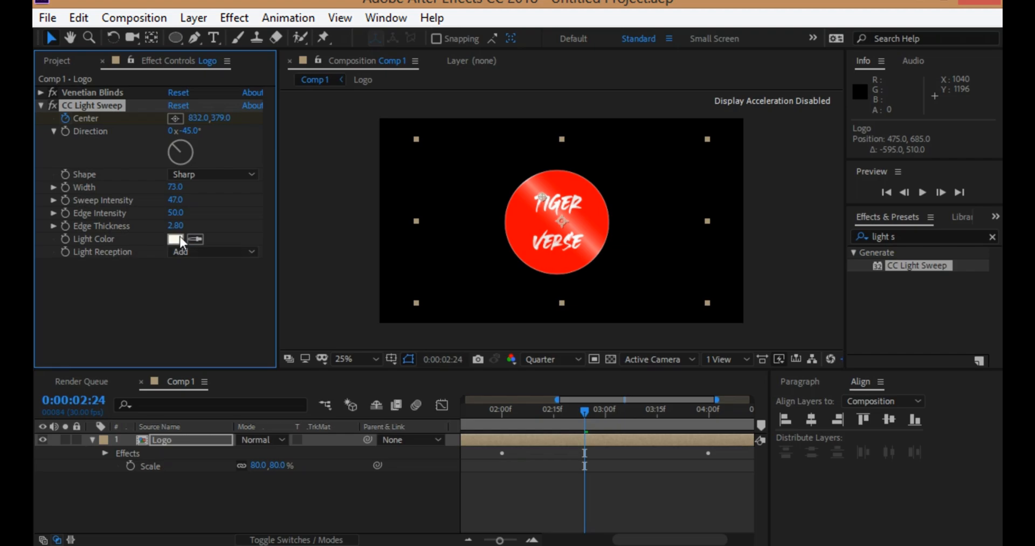
Step: Try the orange light color FFAA00 on the light sweep
{"action": "left_click", "coordinate": [178, 239]}
{"action": "left_click", "coordinate": [539, 199]}
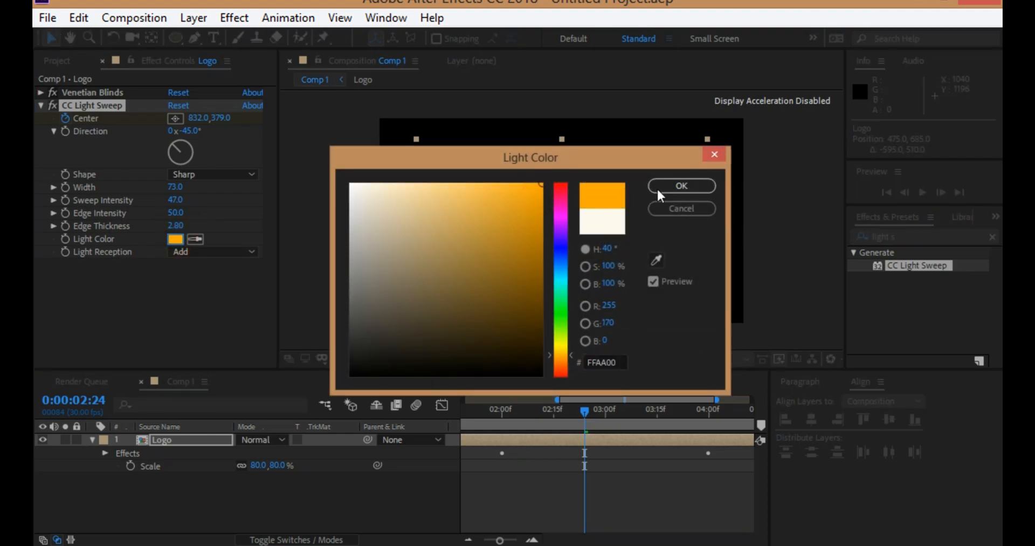
{"action": "left_click", "coordinate": [681, 186]}
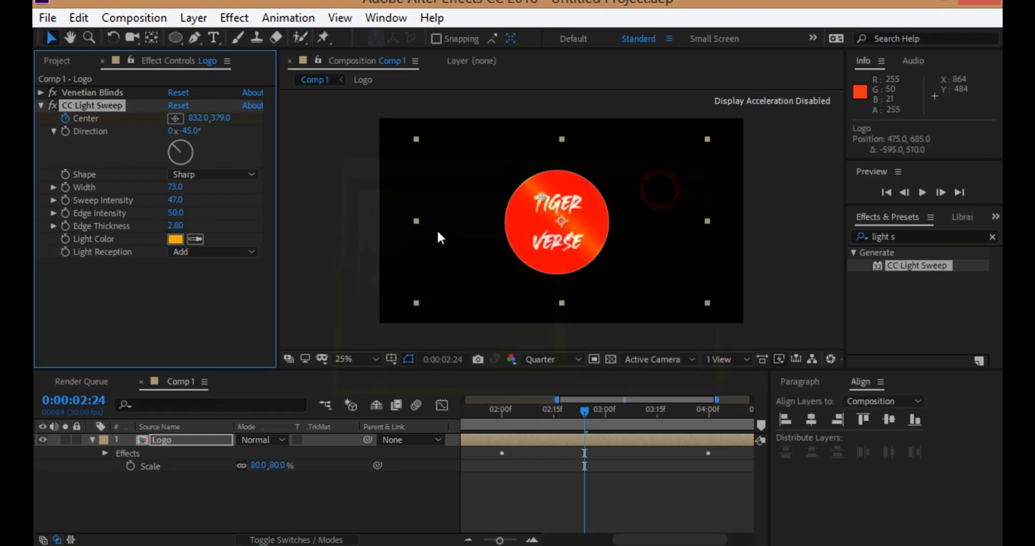
Step: Set the light color of the sweep to white, FFFFFF
{"action": "left_click", "coordinate": [175, 241]}
{"action": "type", "text": "ffffff"}
{"action": "left_click", "coordinate": [676, 187]}
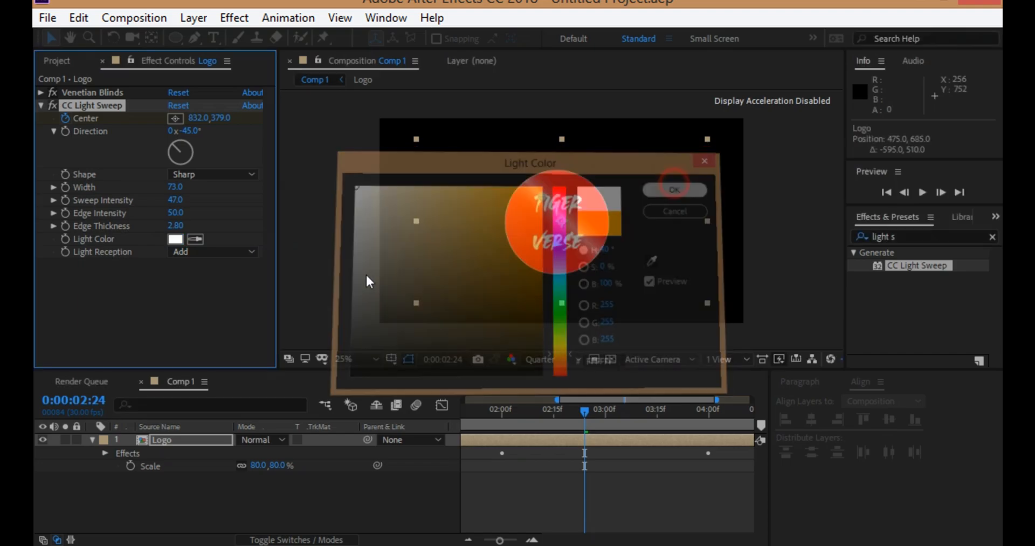
Step: Set an opacity keyframe of 100% on the Logo layer at 0:00:04:15
{"action": "left_click_drag", "start_coordinate": [559, 415], "coordinate": [786, 400]}
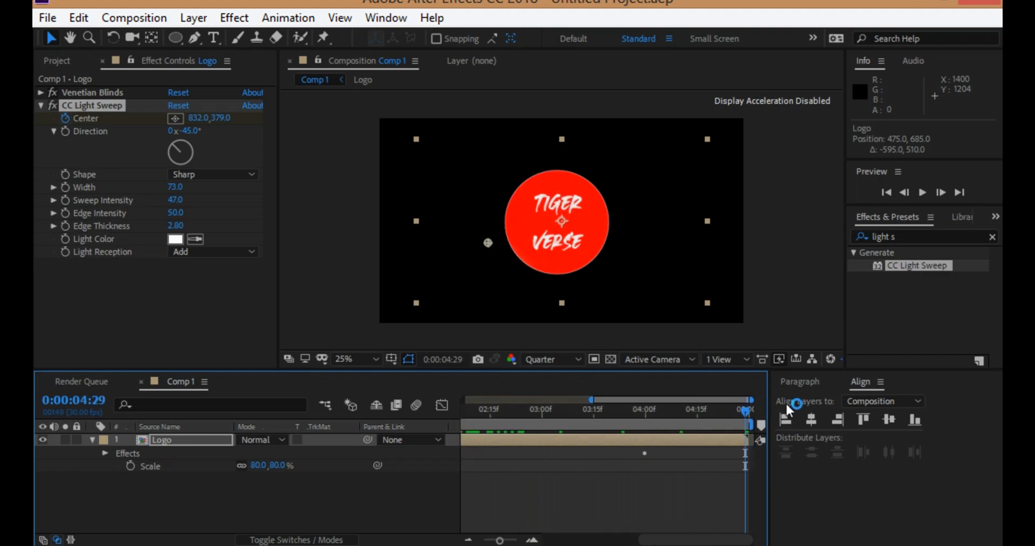
{"action": "left_click_drag", "start_coordinate": [725, 408], "coordinate": [698, 410]}
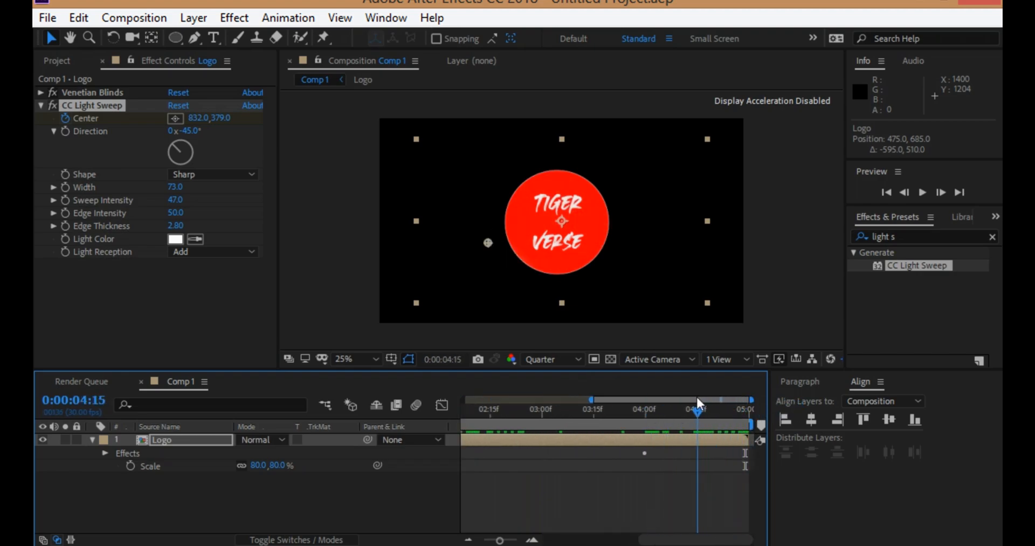
{"action": "left_click", "coordinate": [92, 441]}
{"action": "left_click", "coordinate": [143, 485]}
{"action": "left_click", "coordinate": [194, 443]}
{"action": "key", "text": "t"}
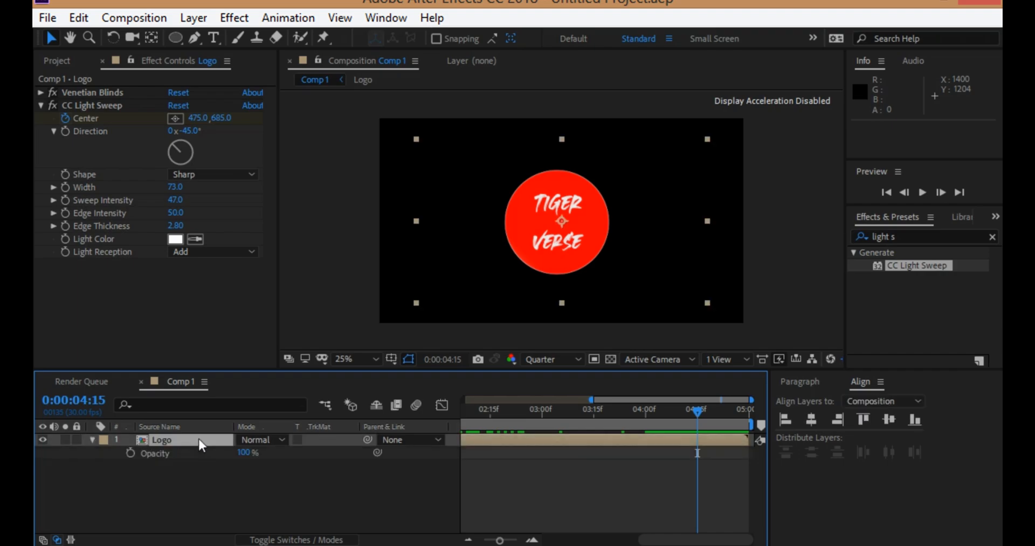
{"action": "left_click", "coordinate": [131, 452]}
Step: Fade the Logo layer out by keyframing its opacity to 0% at 0:00:04:29
{"action": "left_click_drag", "start_coordinate": [701, 409], "coordinate": [753, 412]}
{"action": "left_click", "coordinate": [247, 452]}
{"action": "type", "text": "0"}
{"action": "key", "text": "Return"}
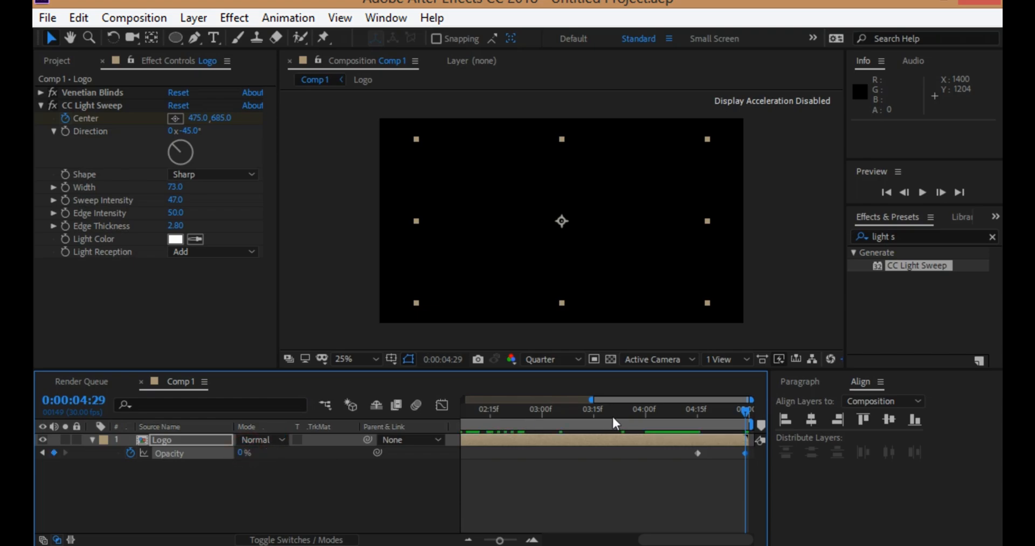
Step: Apply Easy Ease to all of the Logo layer's keyframes and preview the animation from 0:00:00:00
{"action": "left_click_drag", "start_coordinate": [747, 416], "coordinate": [299, 408]}
{"action": "left_click", "coordinate": [204, 439]}
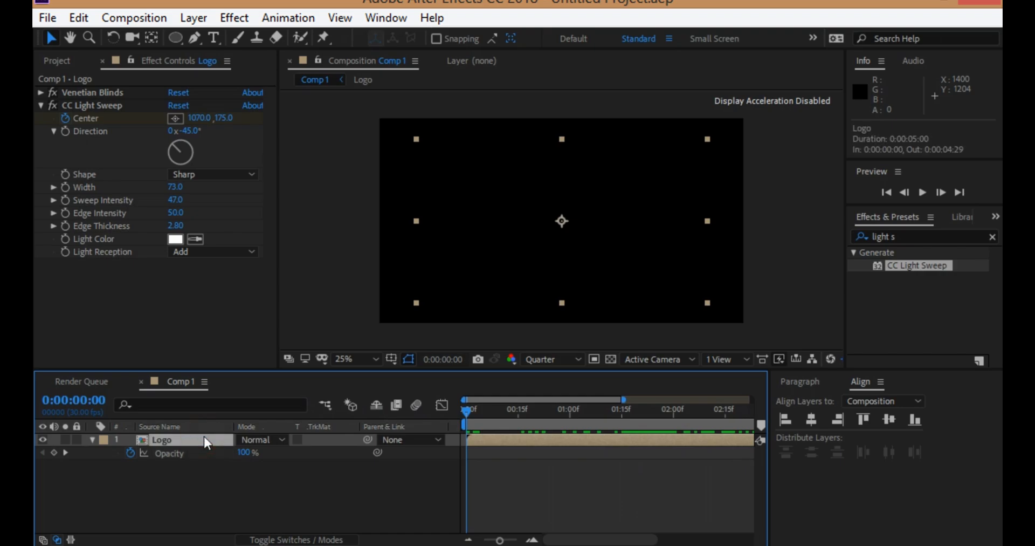
{"action": "key", "text": "u"}
{"action": "left_click_drag", "start_coordinate": [464, 446], "coordinate": [804, 540]}
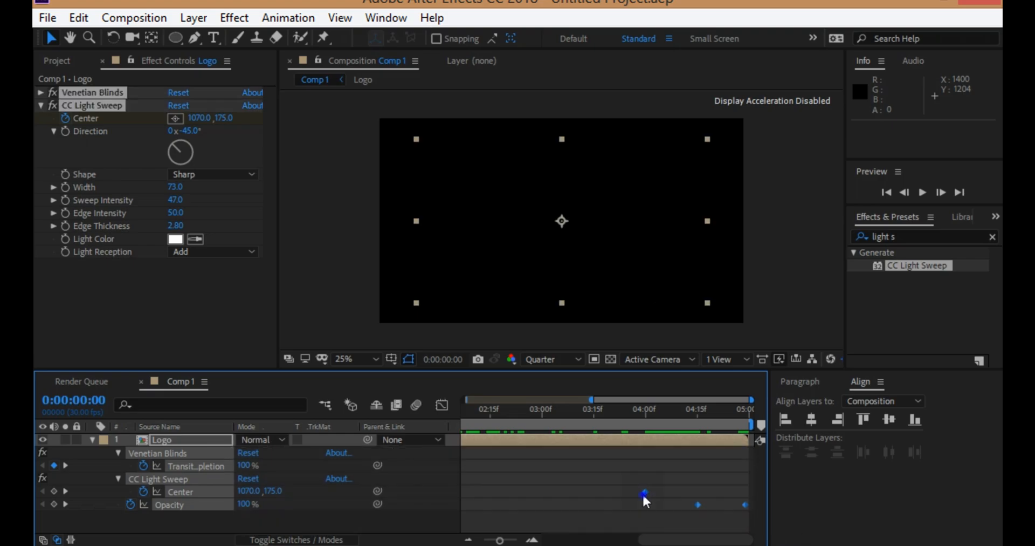
{"action": "right_click", "coordinate": [644, 494]}
{"action": "mouse_move", "coordinate": [675, 483]}
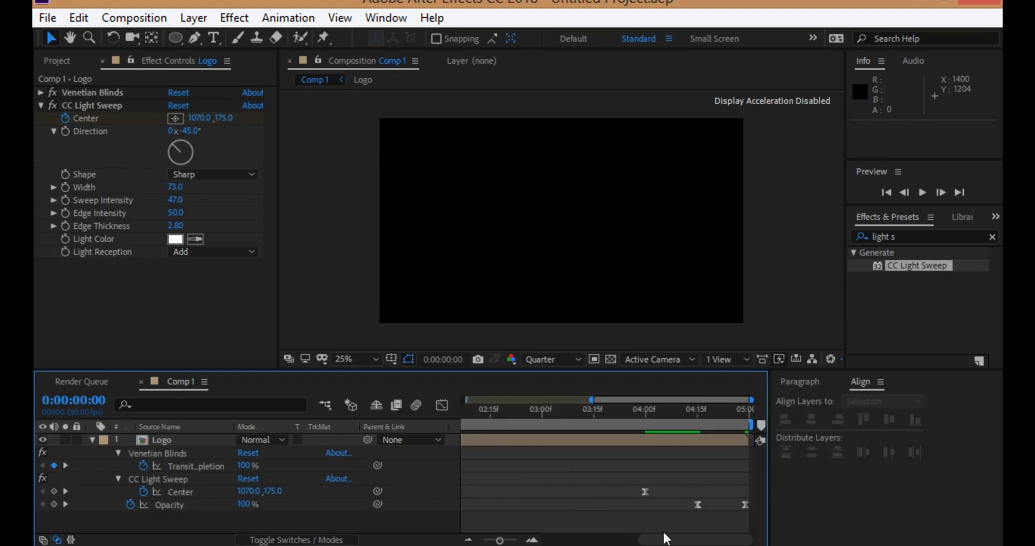
{"action": "left_click", "coordinate": [922, 193]}
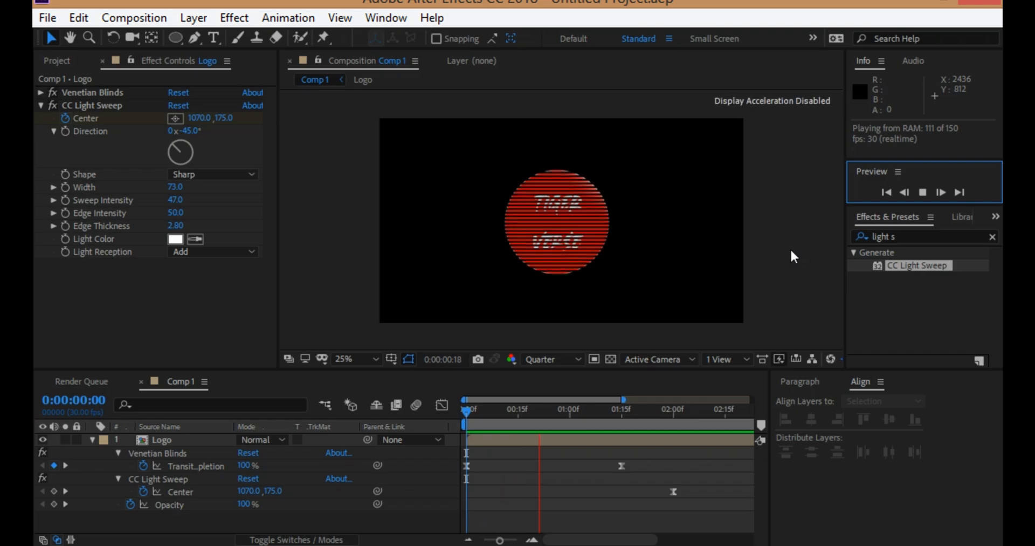